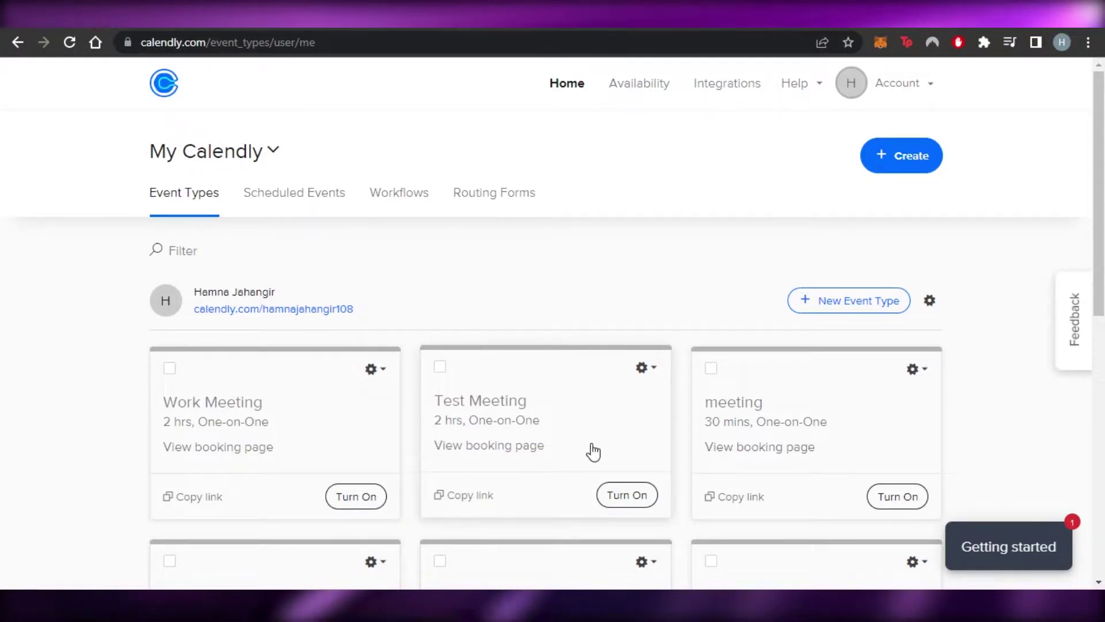
scroll(593, 452, "down", 7)
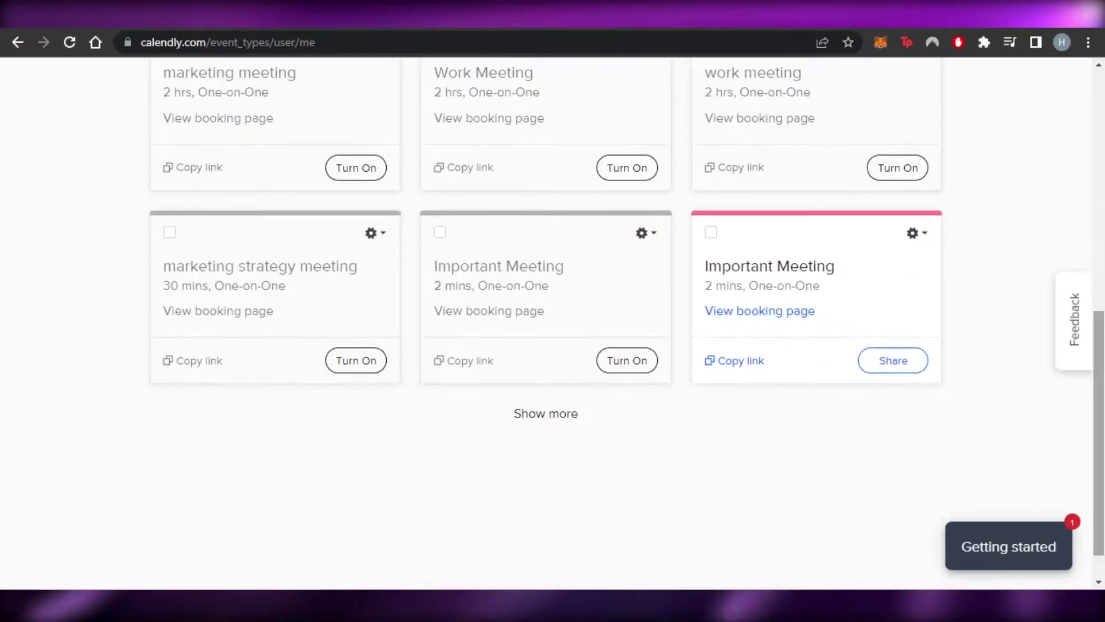
scroll(623, 196, "up", 9)
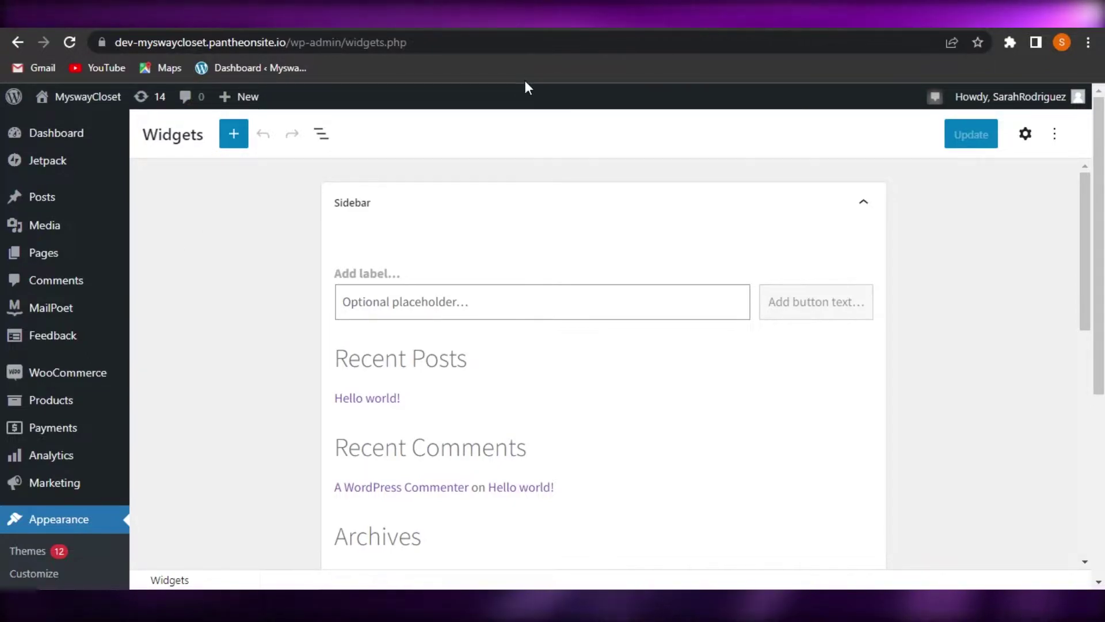
Switch to the WordPress Widgets page and add an empty Code block to the Sidebar between the signup field and Recent Posts
mouse_move(1099, 184)
left_mouse_down()
mouse_move(1099, 319)
mouse_move(1099, 179)
left_mouse_up()
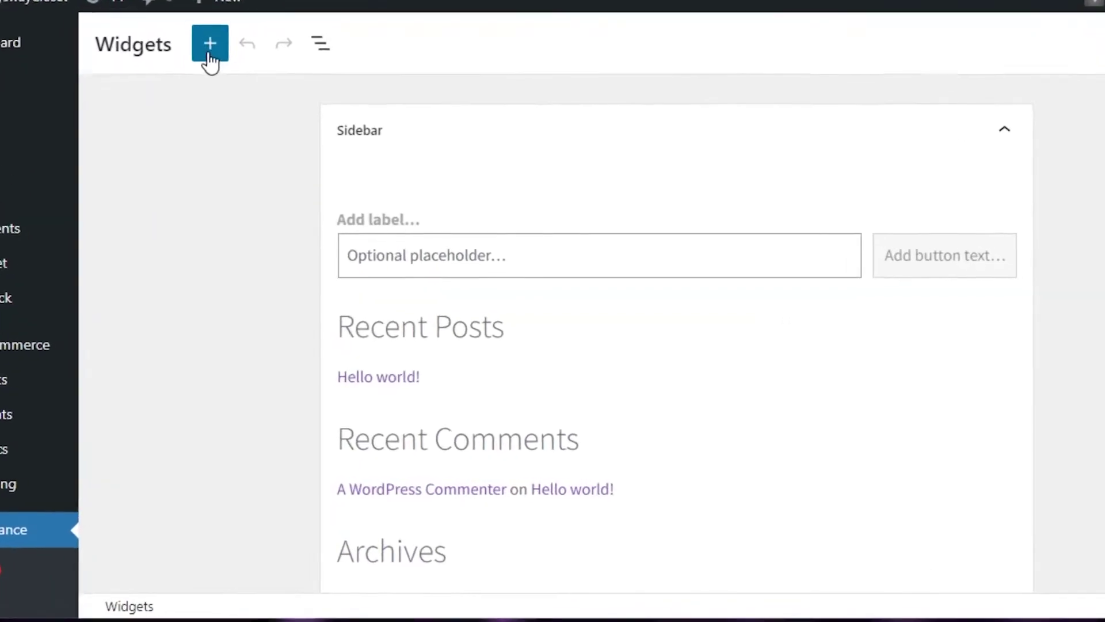
left_click(222, 89)
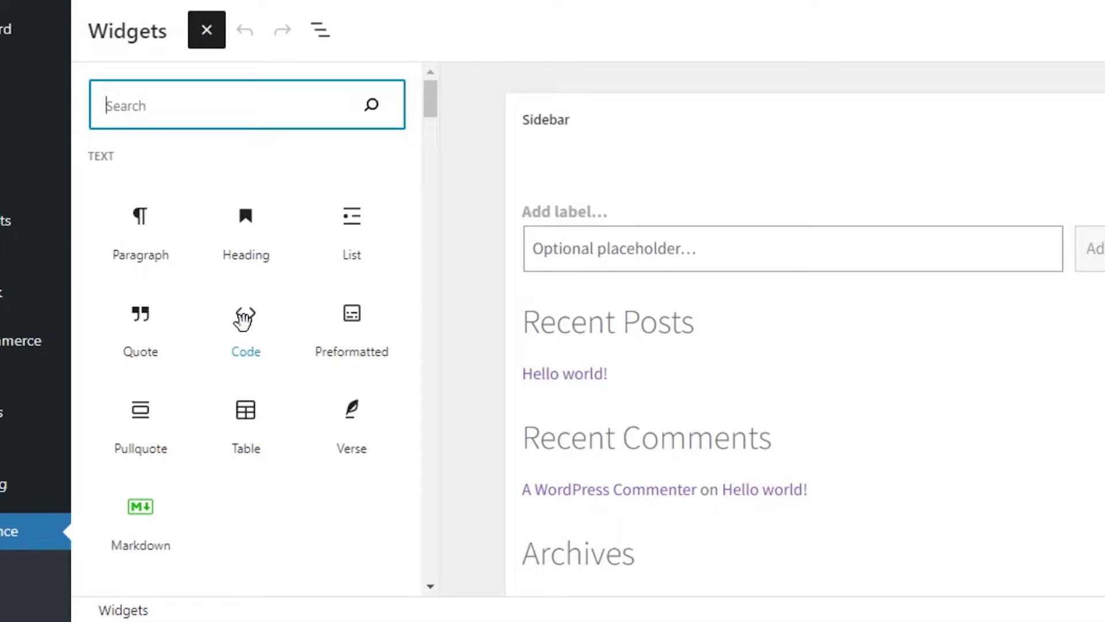
left_click_drag(252, 329, 772, 286)
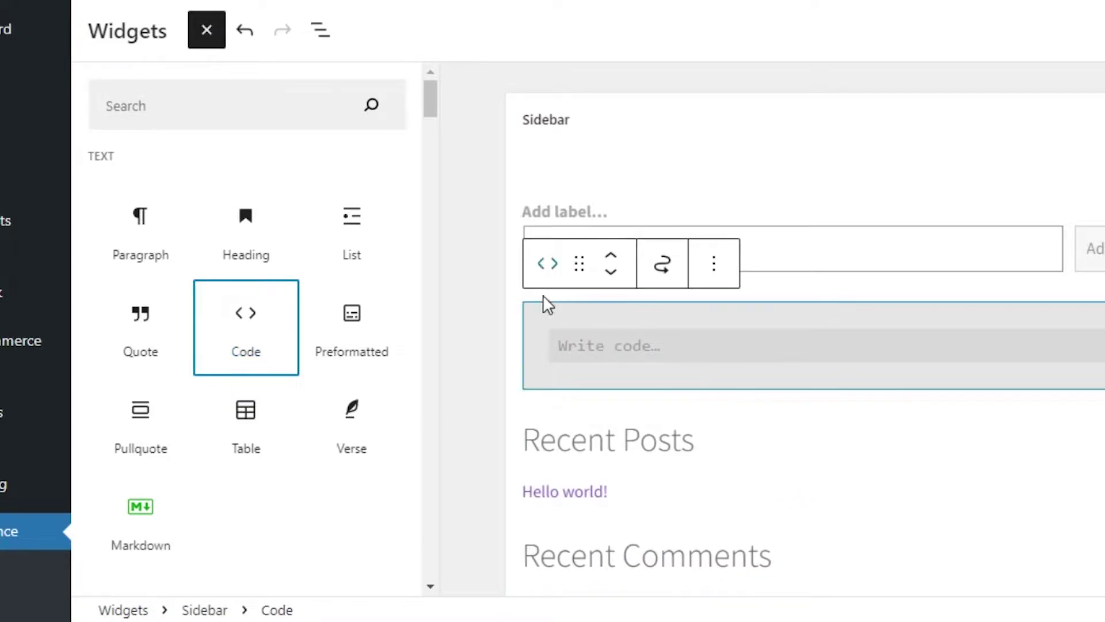
left_click(601, 348)
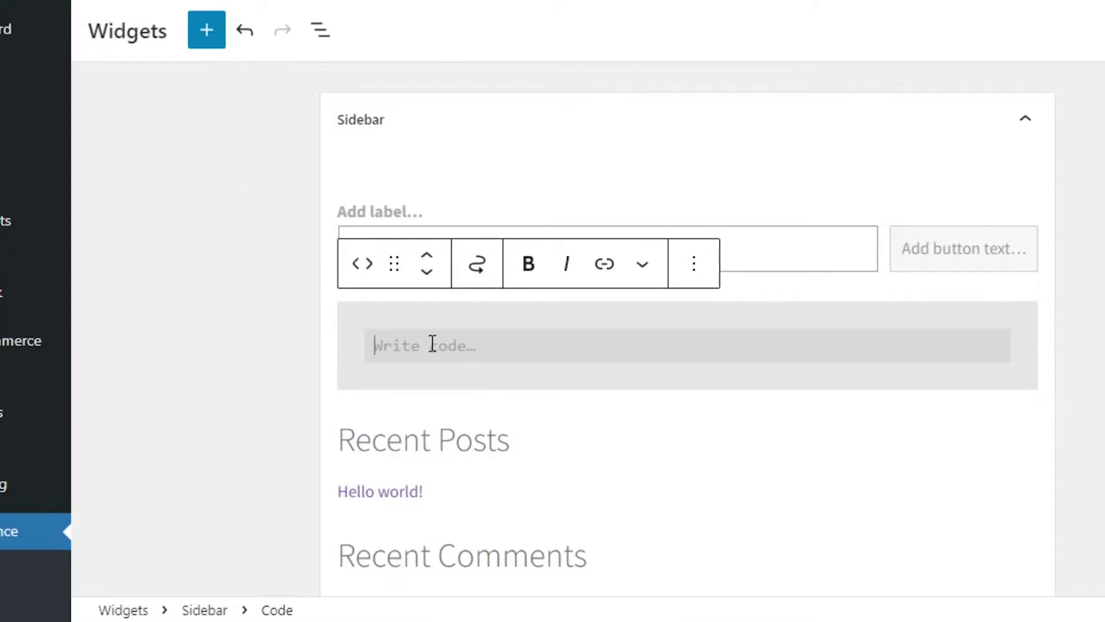
left_click(208, 32)
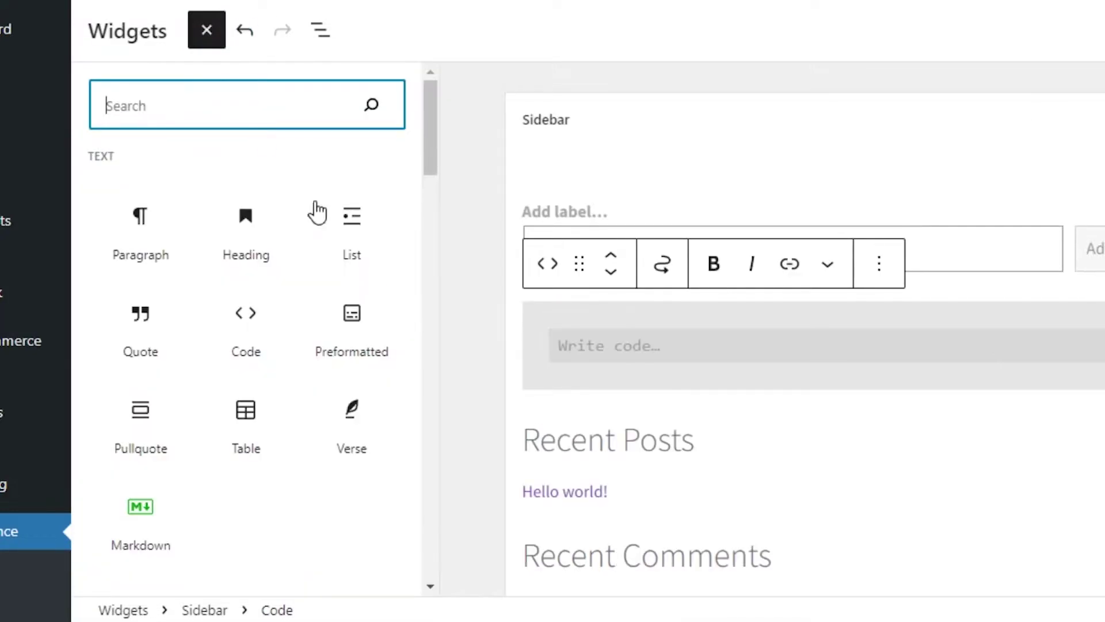
left_click_drag(425, 131, 425, 224)
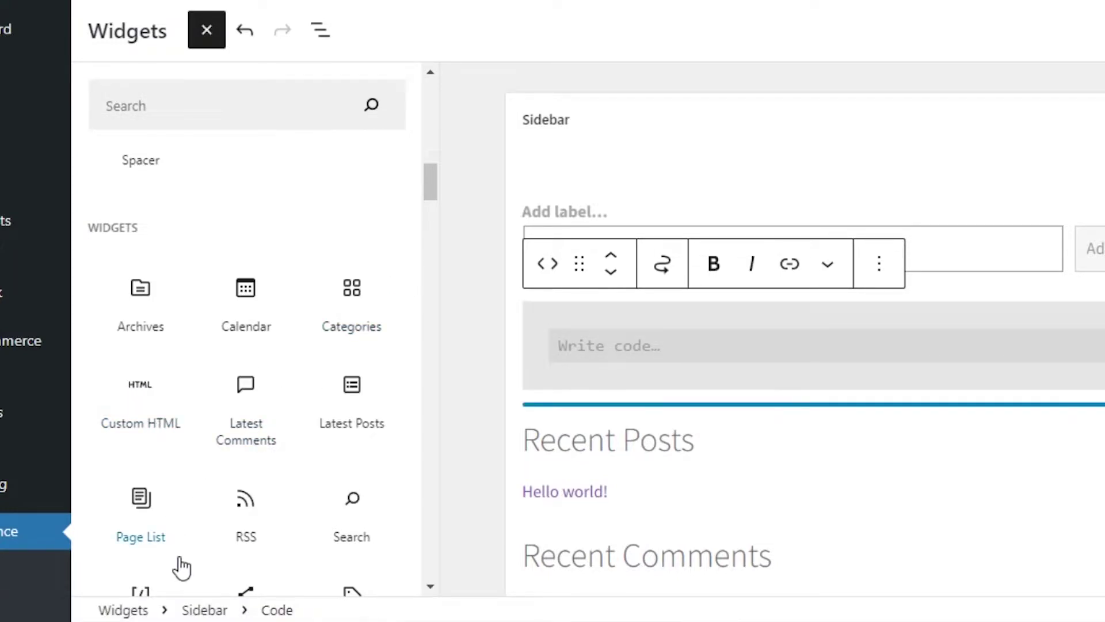
left_click_drag(430, 180, 434, 264)
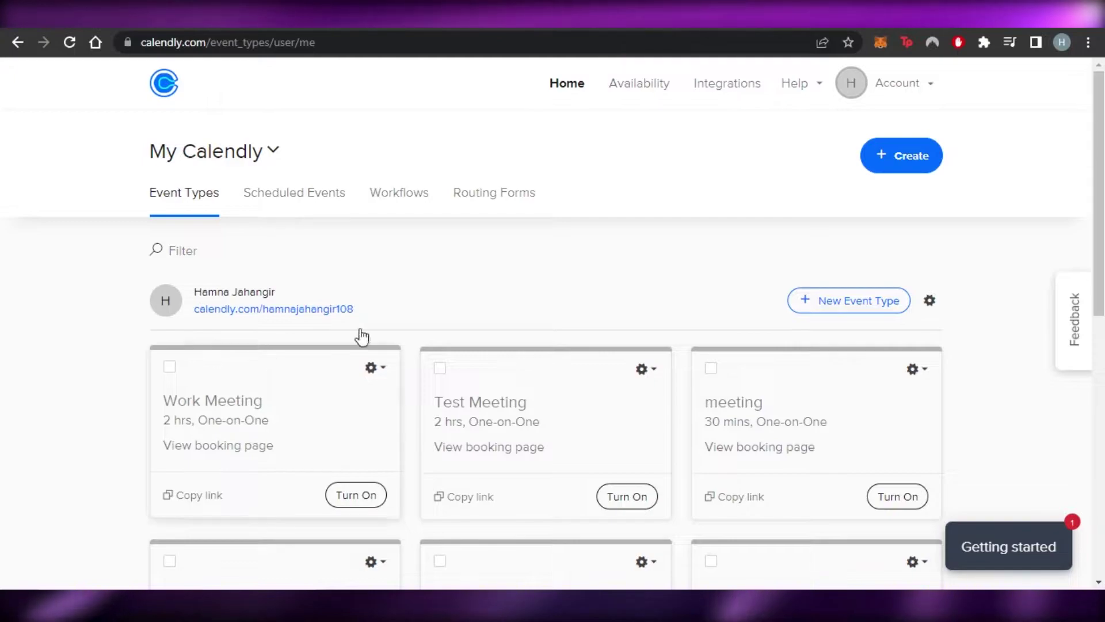
Switch to Calendly, choose Inline Embed for adding the shared scheduling link to a website, and copy the embed code
left_click(916, 55)
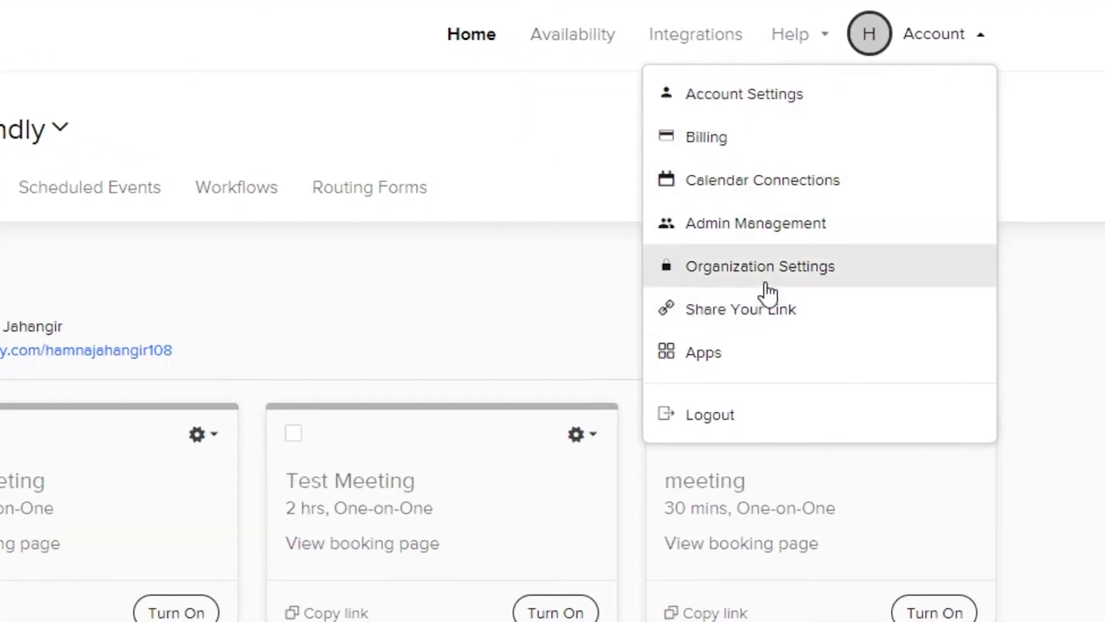
left_click(732, 311)
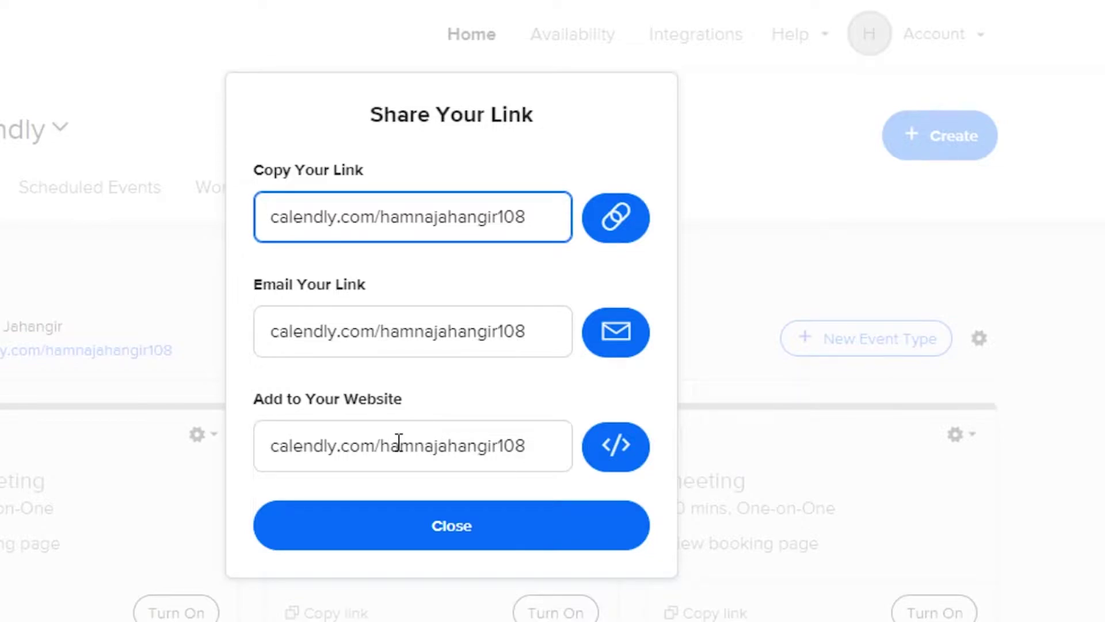
left_click(604, 448)
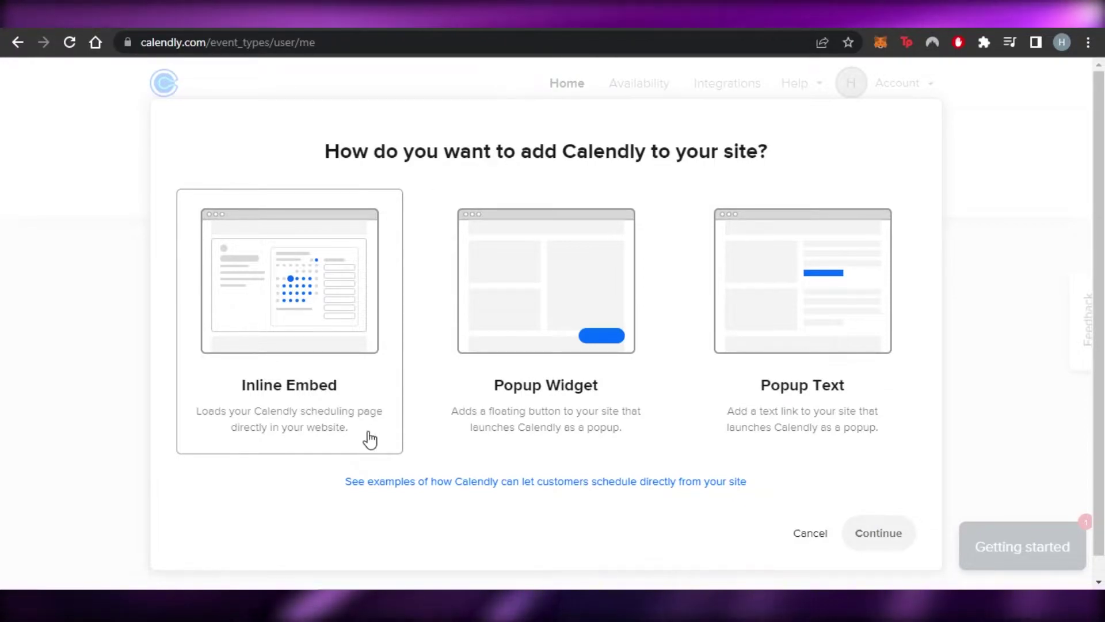
left_click(316, 357)
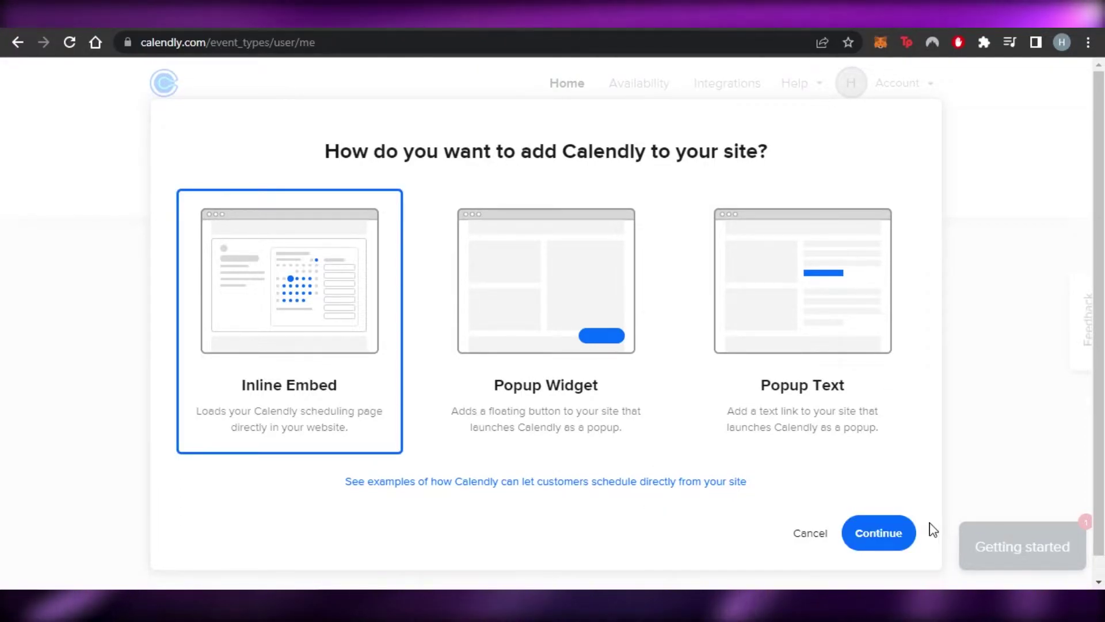
left_click(898, 538)
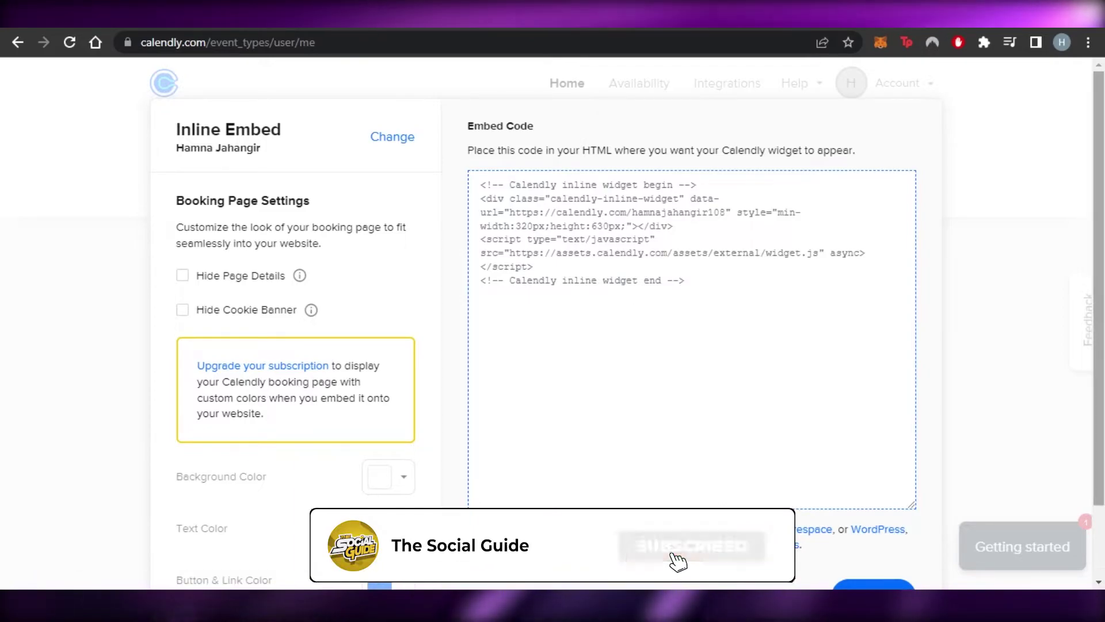
scroll(671, 179, "down", 1)
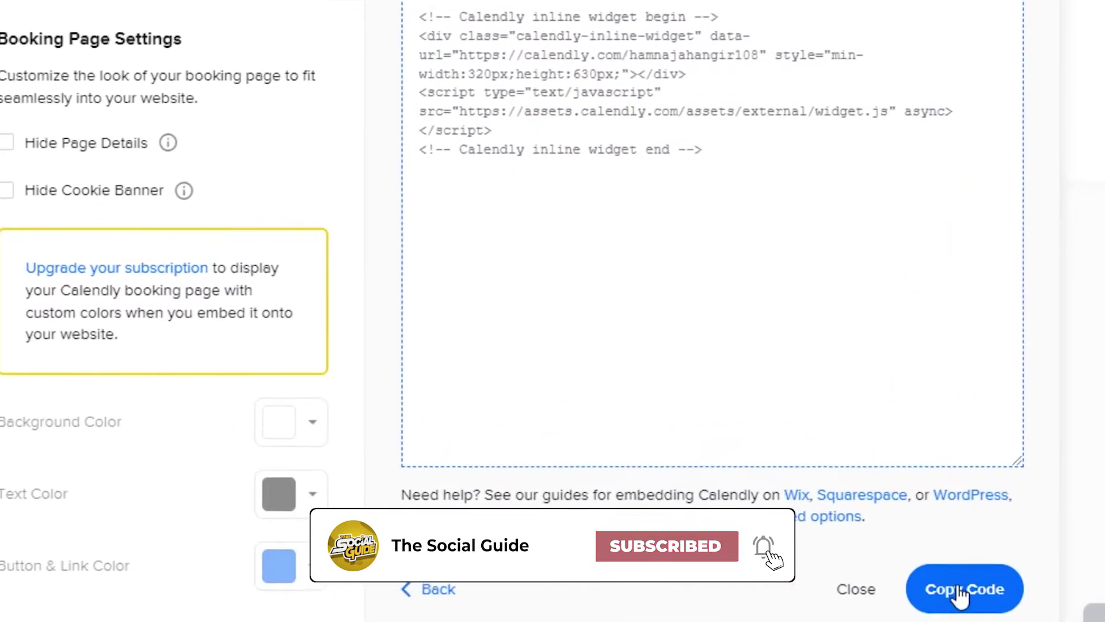
left_click(960, 593)
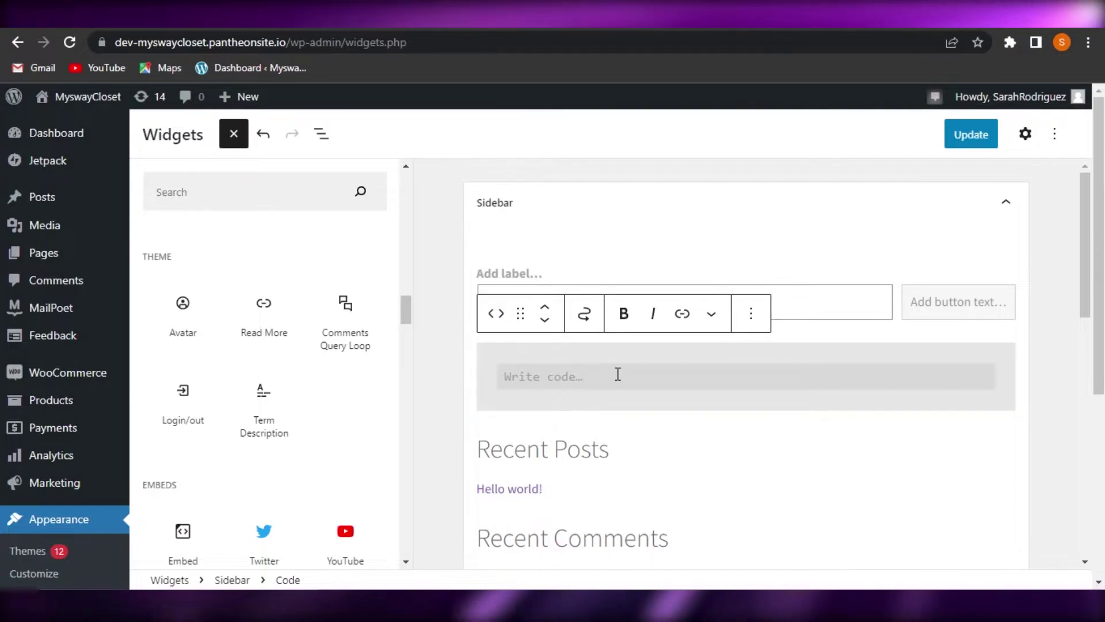
Switch to WordPress, paste the Calendly inline widget code into the Sidebar's Code block, and deselect the block
left_click(558, 375)
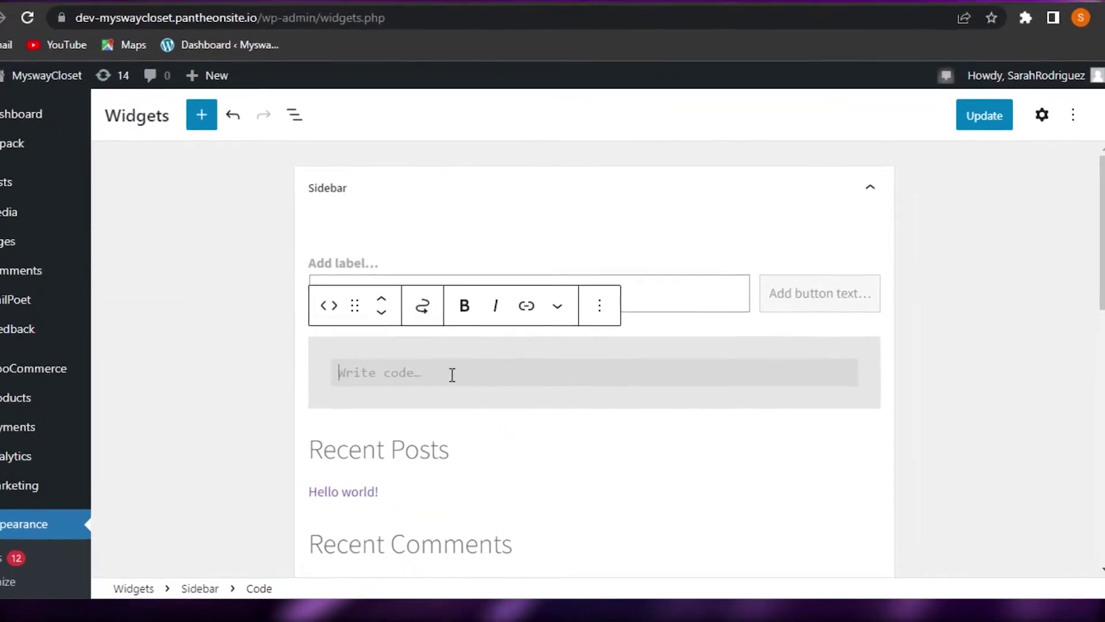
right_click(430, 378)
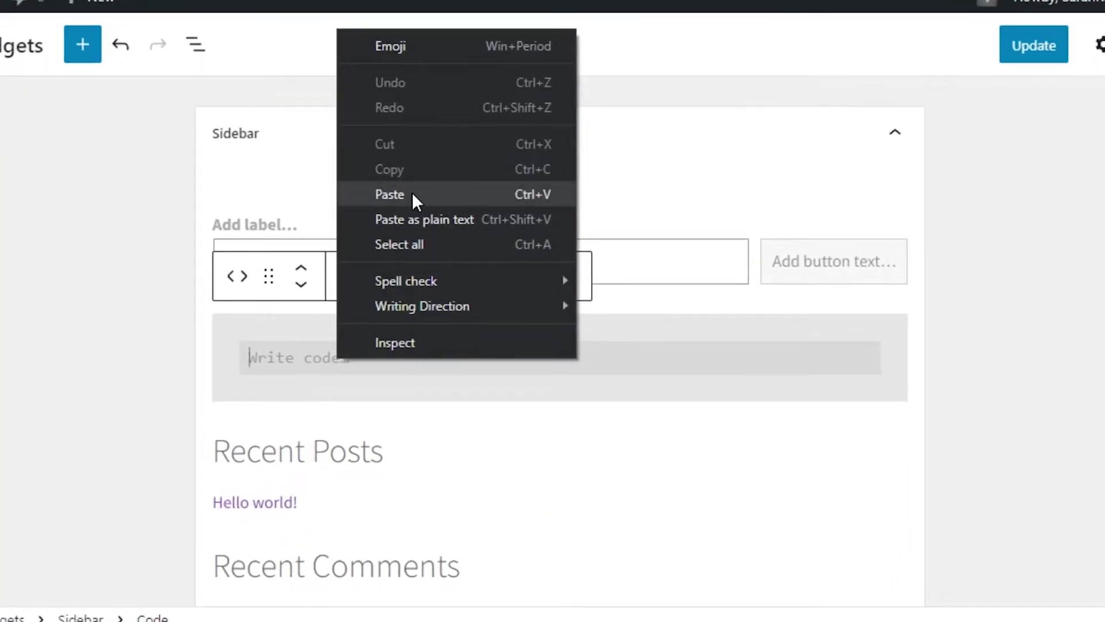
left_click(412, 209)
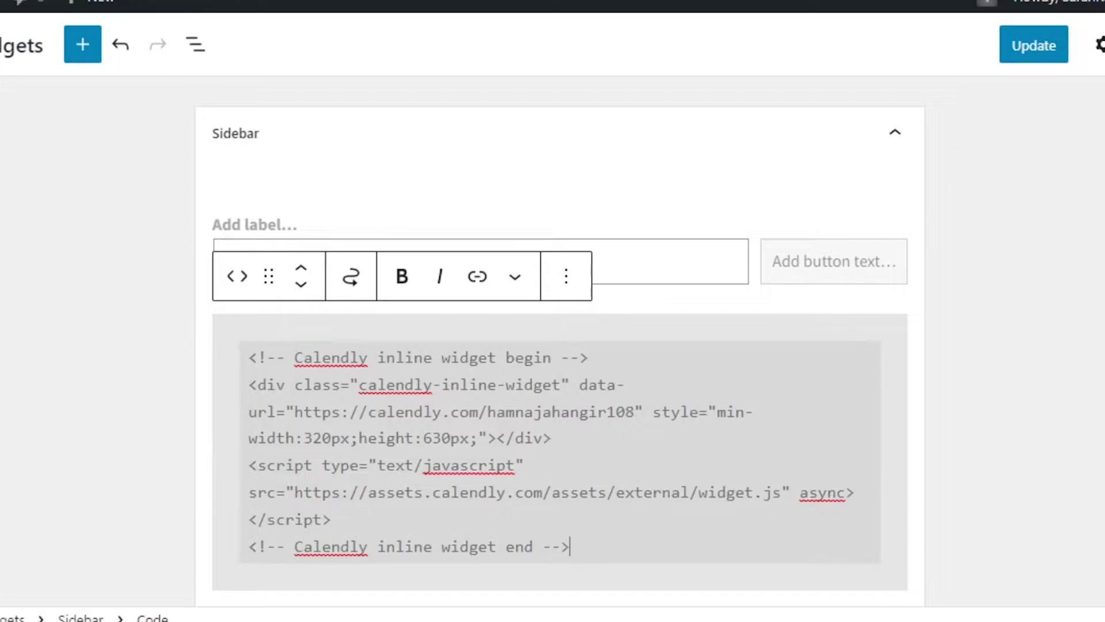
scroll(560, 342, "down", 2)
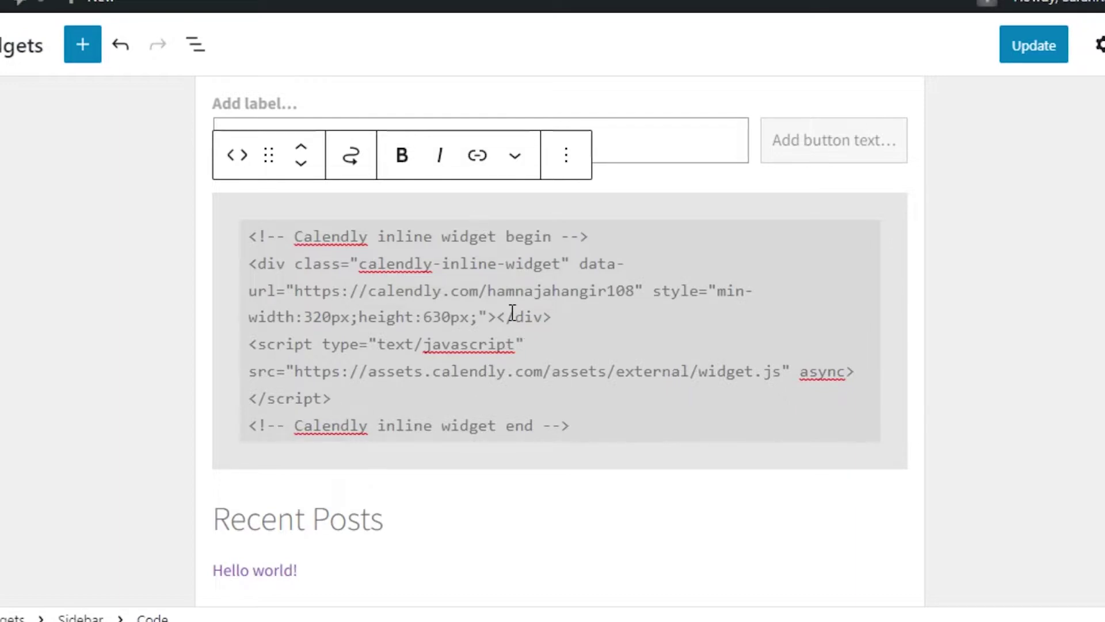
left_click(940, 261)
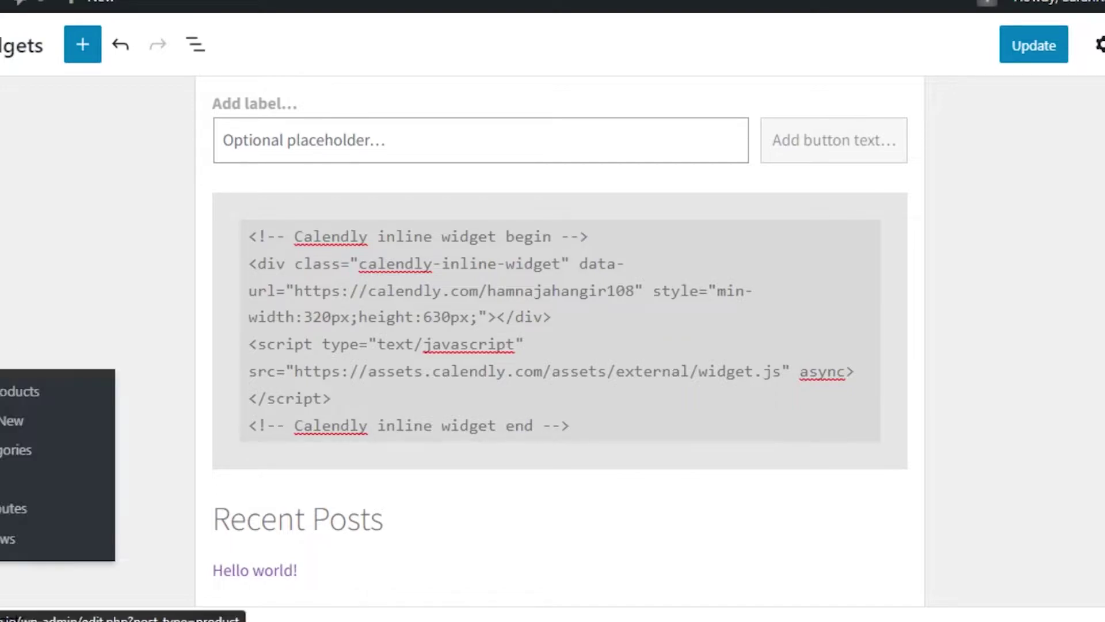
mouse_move(1098, 214)
left_mouse_down()
mouse_move(1100, 270)
mouse_move(1089, 273)
mouse_move(1088, 205)
left_mouse_up()
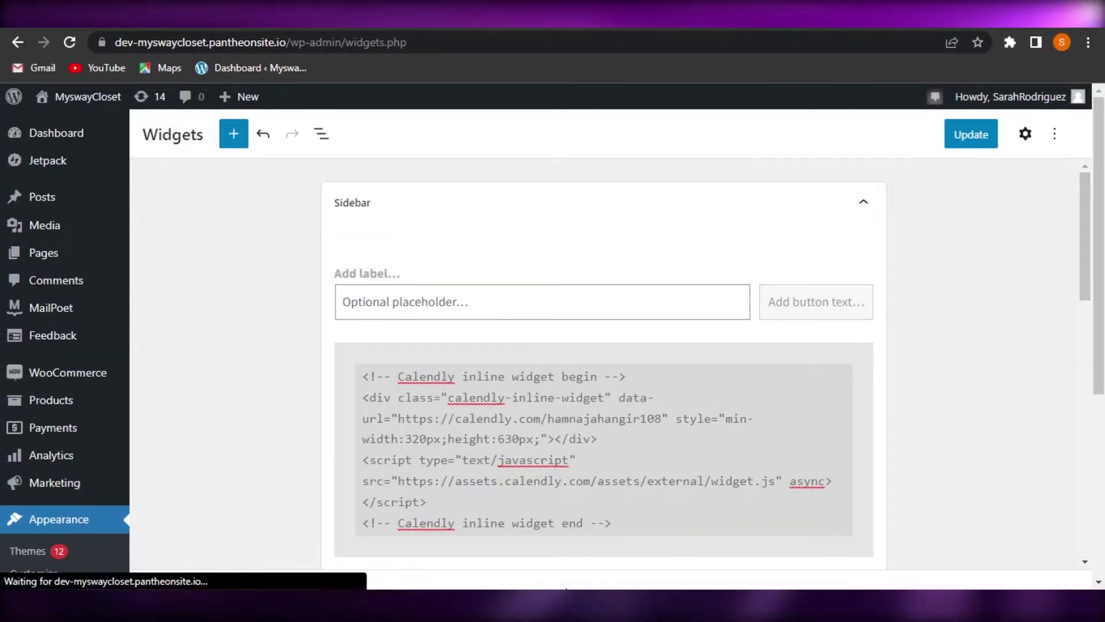
Switch back to Calendly and close the Inline Embed code dialog
left_click(493, 603)
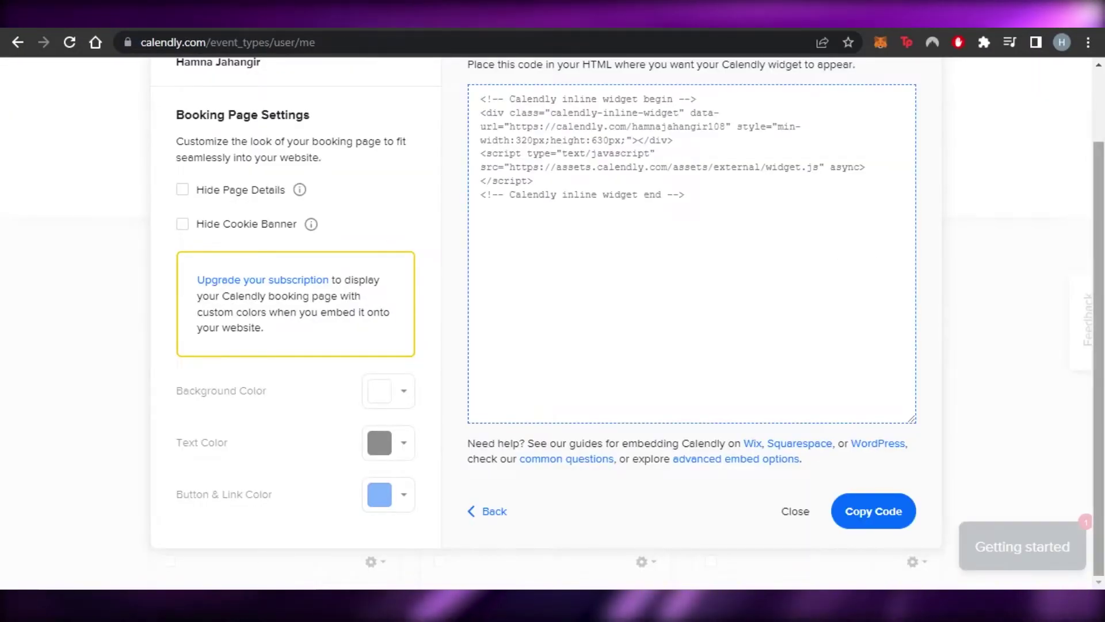
scroll(364, 254, "up", 2)
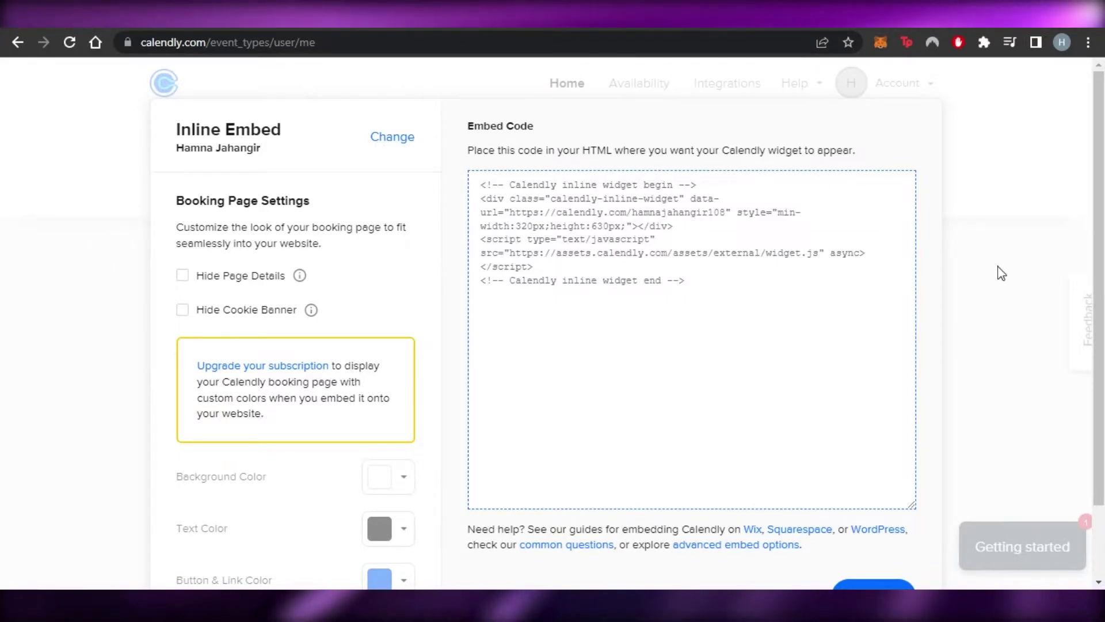
scroll(999, 271, "down", 2)
left_click(795, 512)
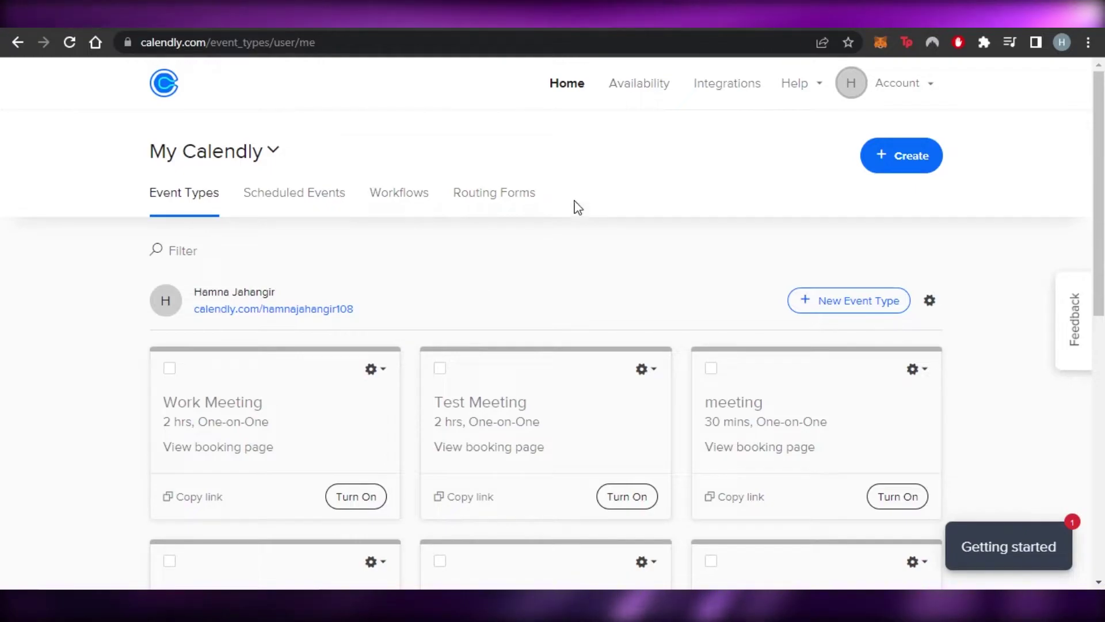
Create a new availability schedule named "Wordpress schedule"
left_click(633, 87)
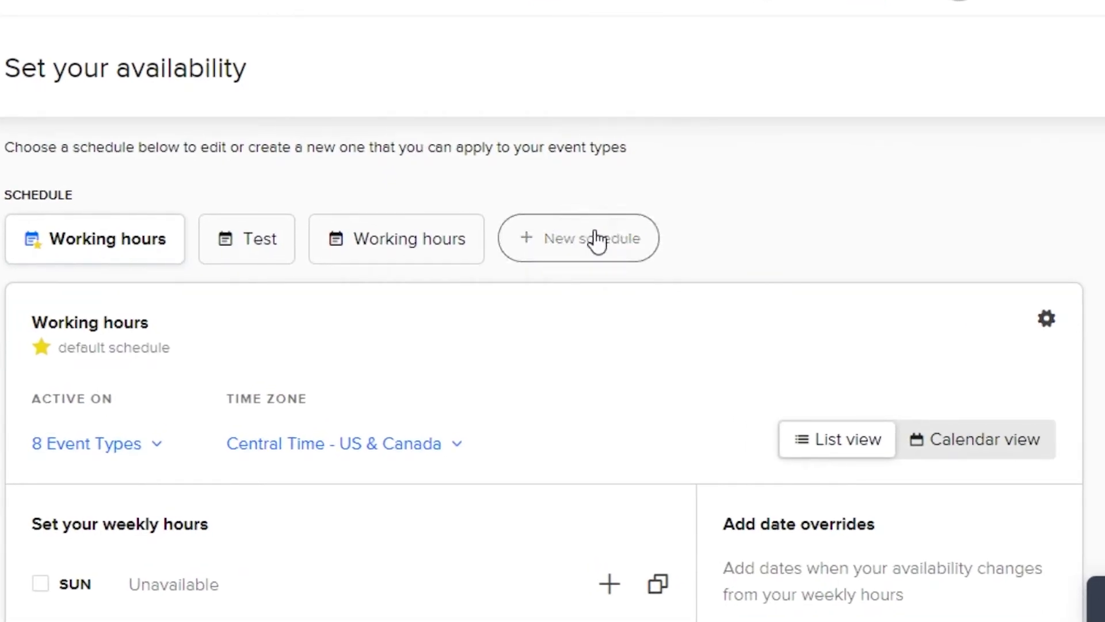
left_click(597, 240)
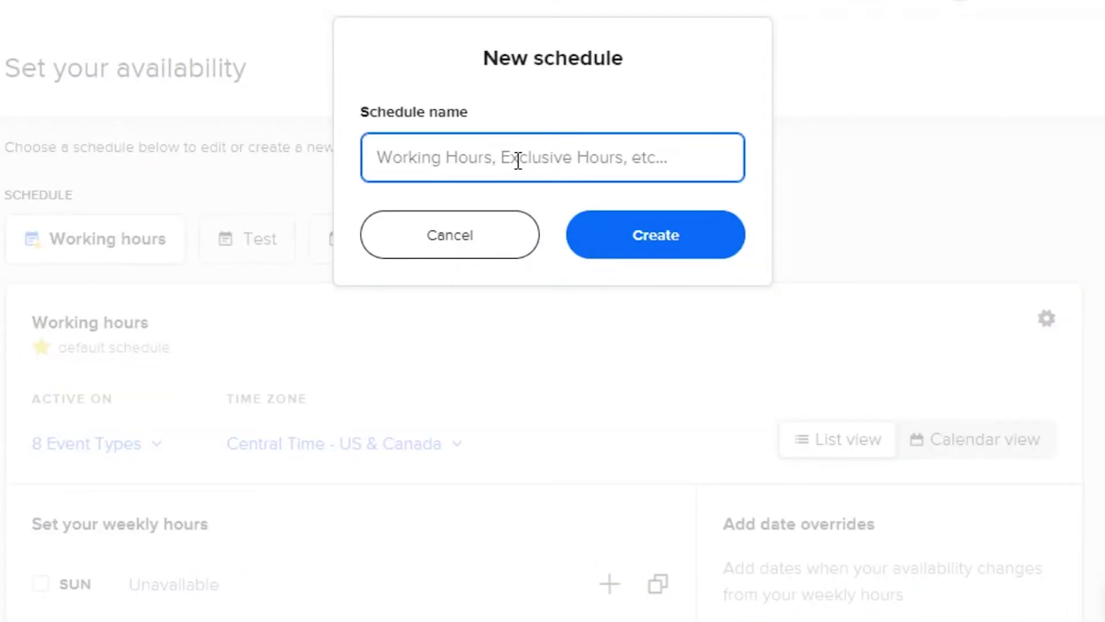
type("Wordpress schedule")
left_click(669, 257)
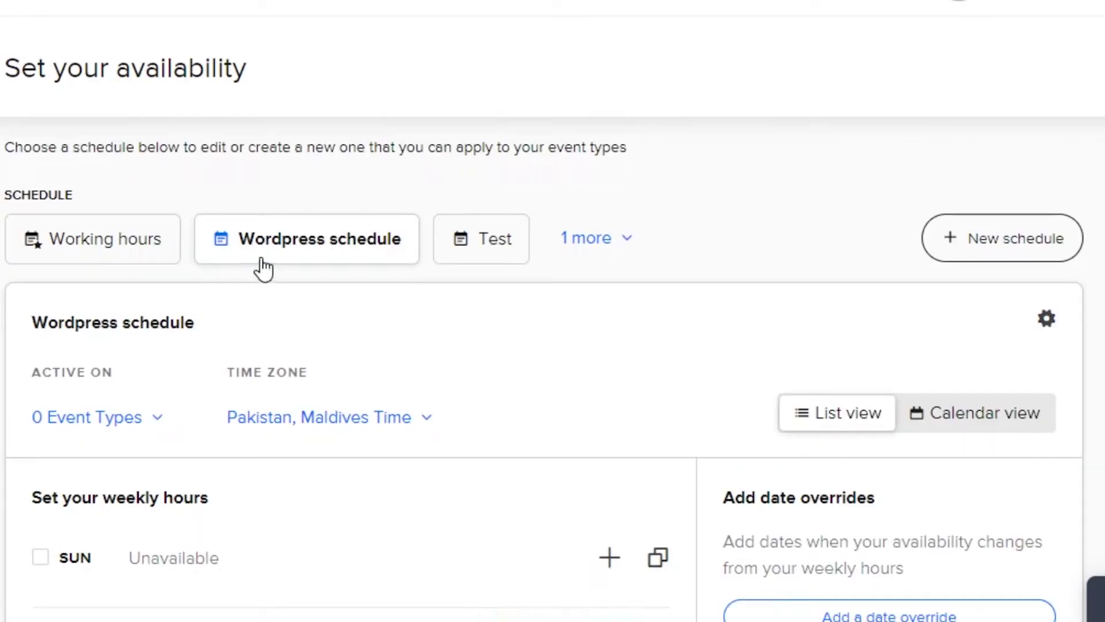
Make Friday unavailable in the weekly hours of the Wordpress schedule
scroll(553, 334, "down", 8)
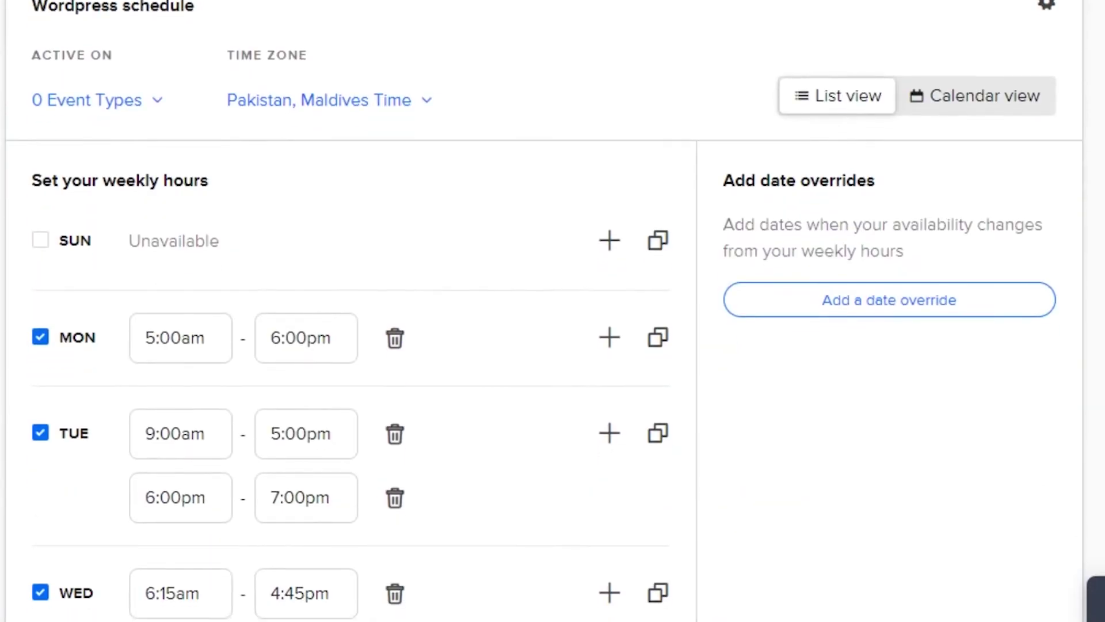
scroll(322, 304, "down", 2)
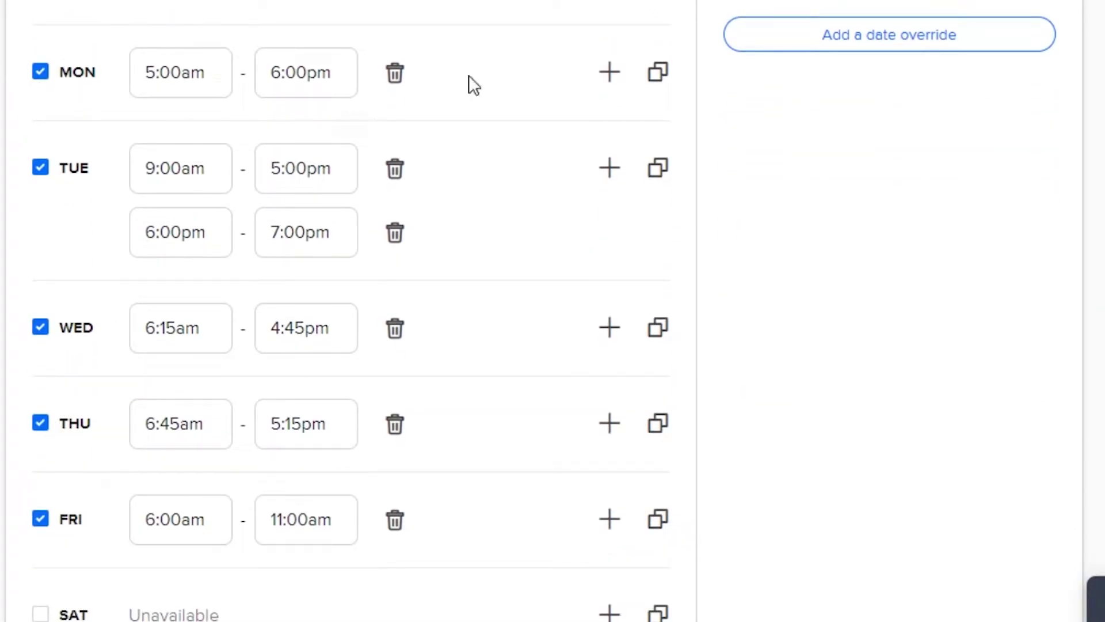
left_click(181, 72)
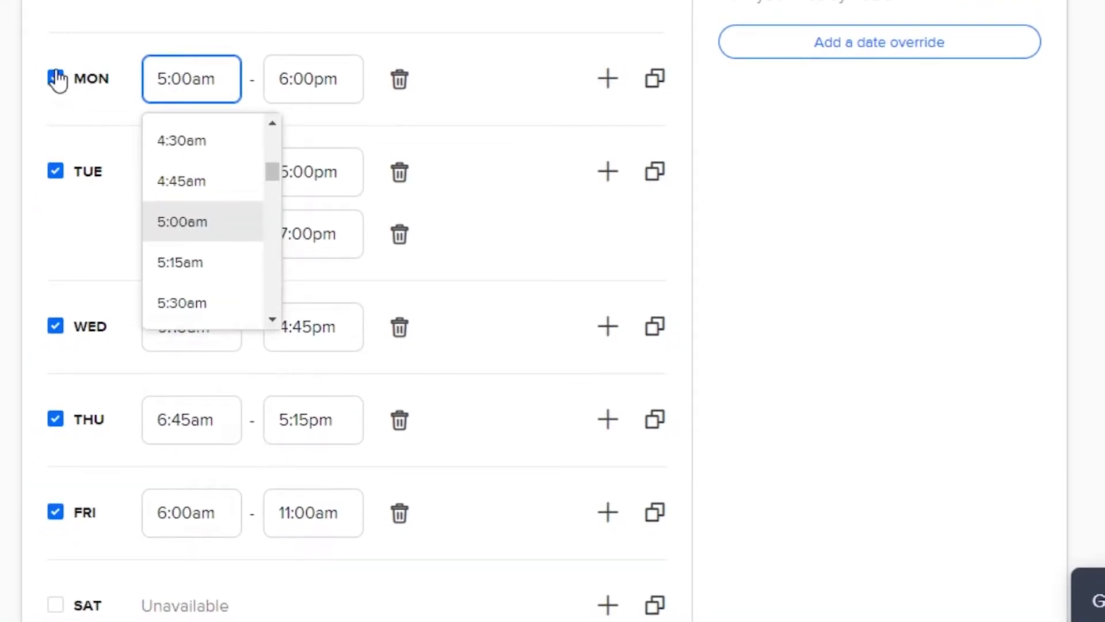
left_click(55, 512)
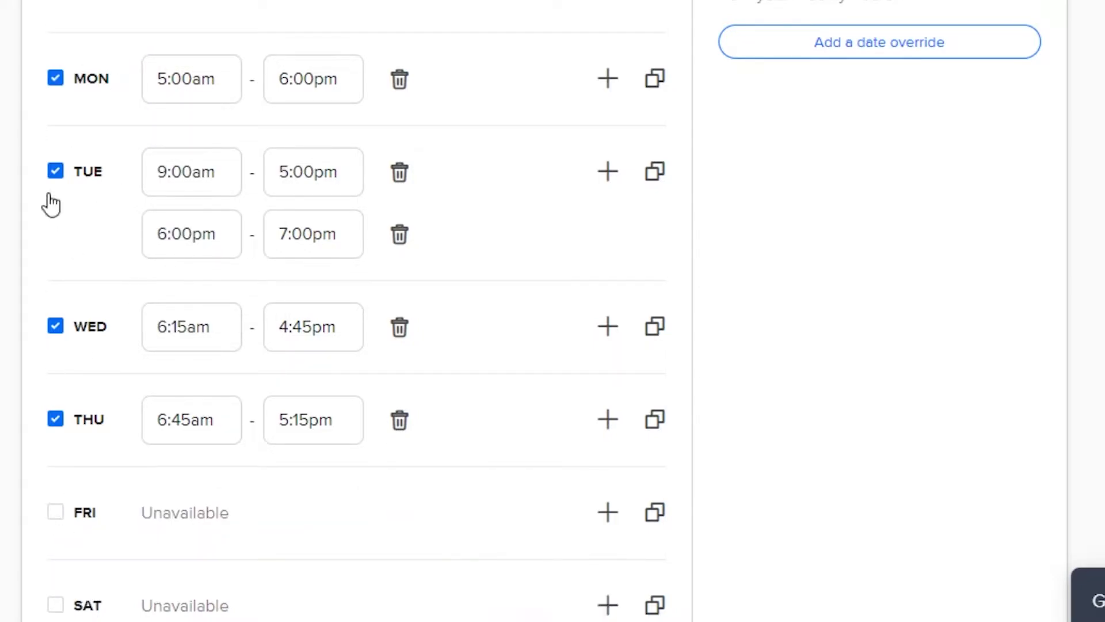
Set Monday's start time to 9:00am in the Wordpress schedule's weekly hours
left_click(196, 83)
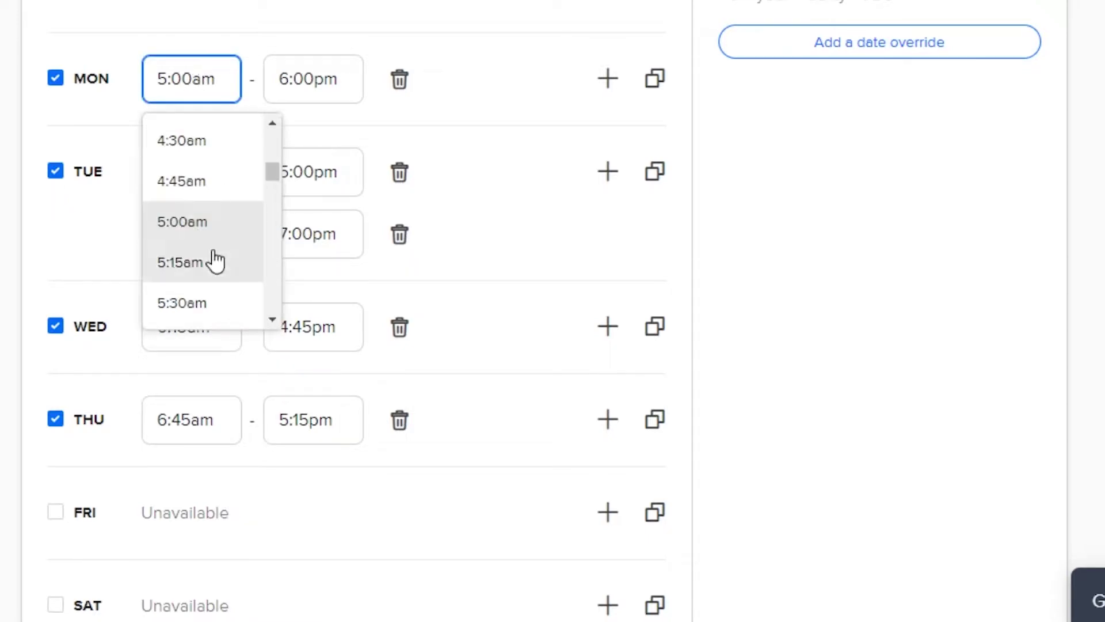
left_click_drag(274, 168, 274, 194)
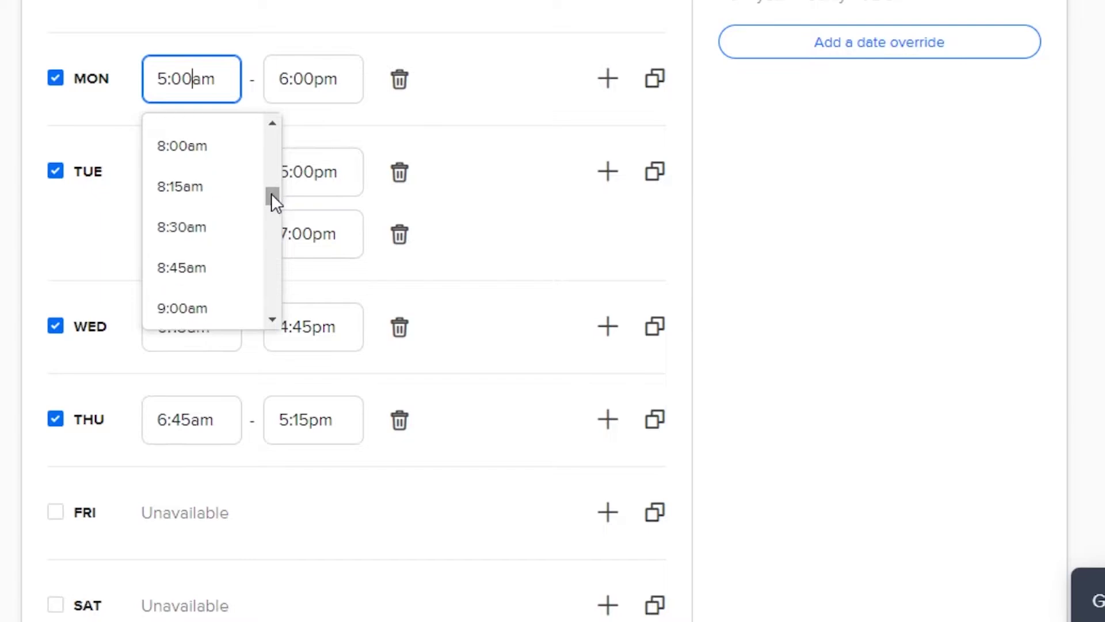
left_click(217, 309)
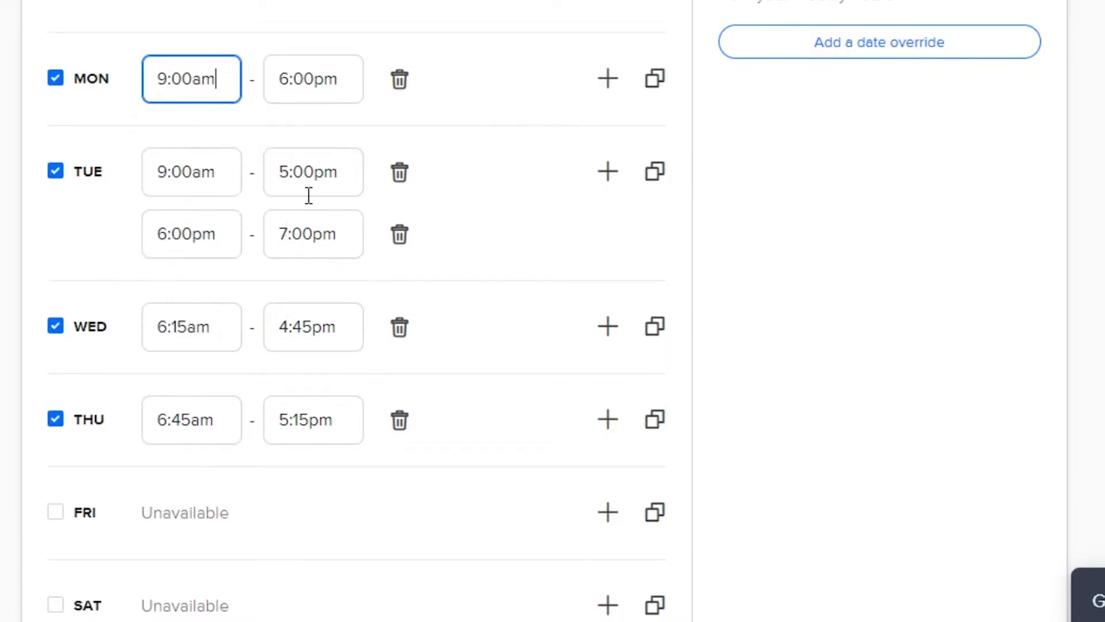
Set Monday's end time to 5:00pm in the Wordpress schedule's weekly hours
left_click(316, 86)
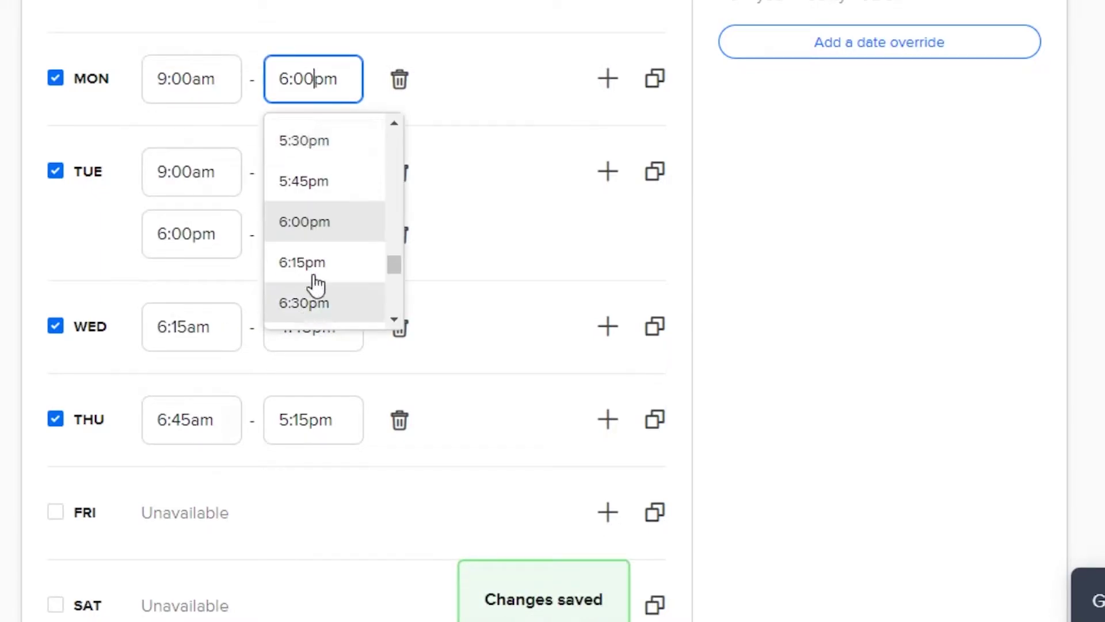
scroll(395, 266, "up", 2)
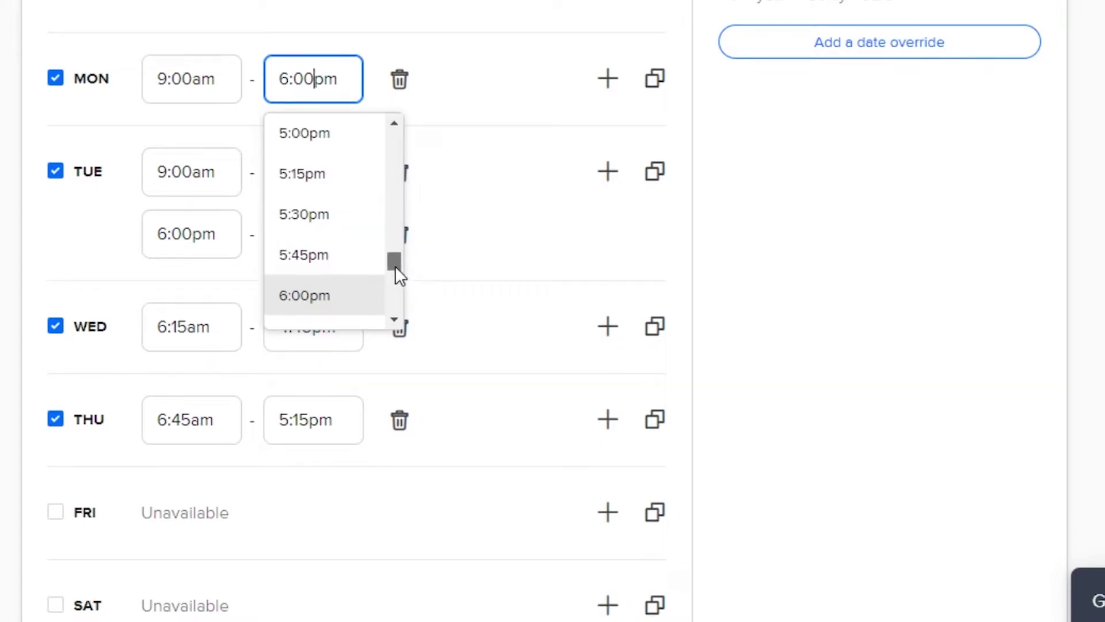
left_click(316, 158)
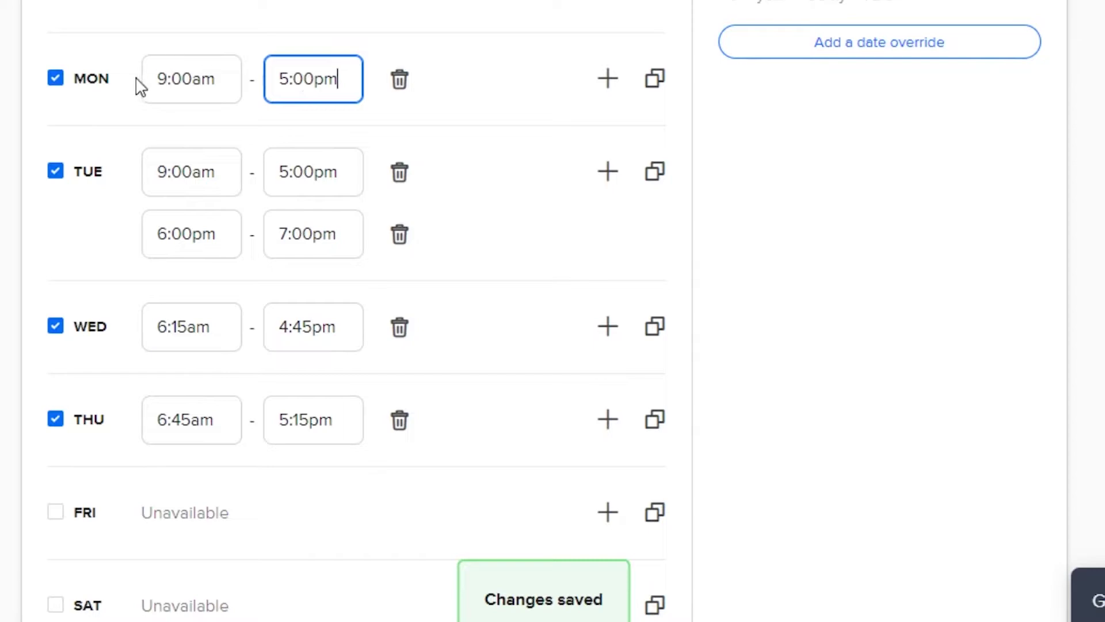
Copy Monday's hours to Tuesday, Wednesday and Thursday in the Wordpress schedule
left_click(656, 81)
left_click(789, 252)
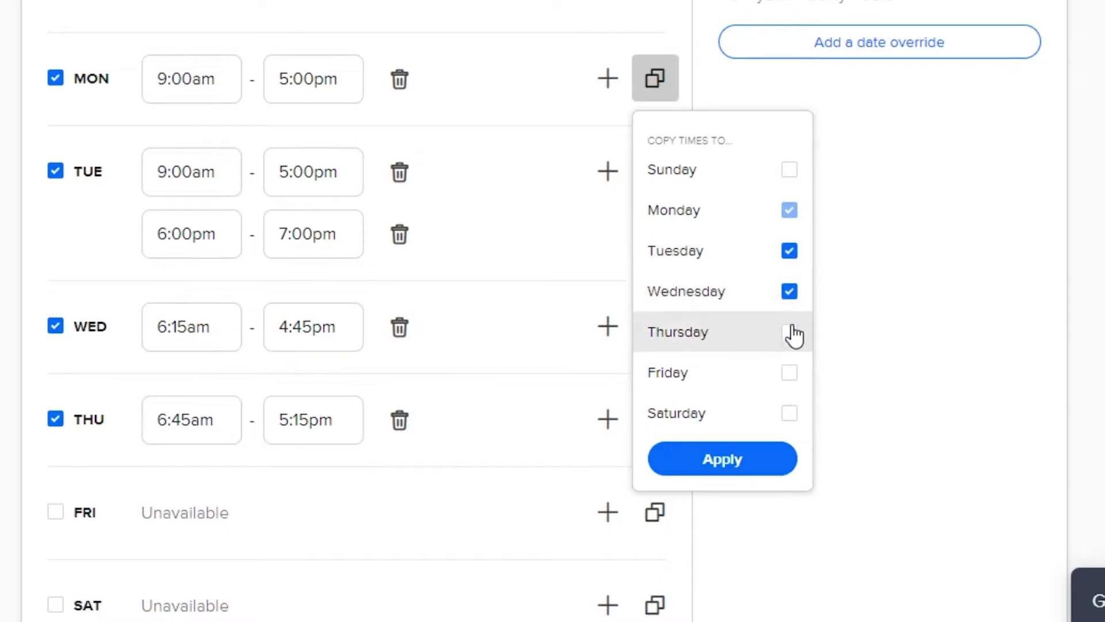
left_click(705, 464)
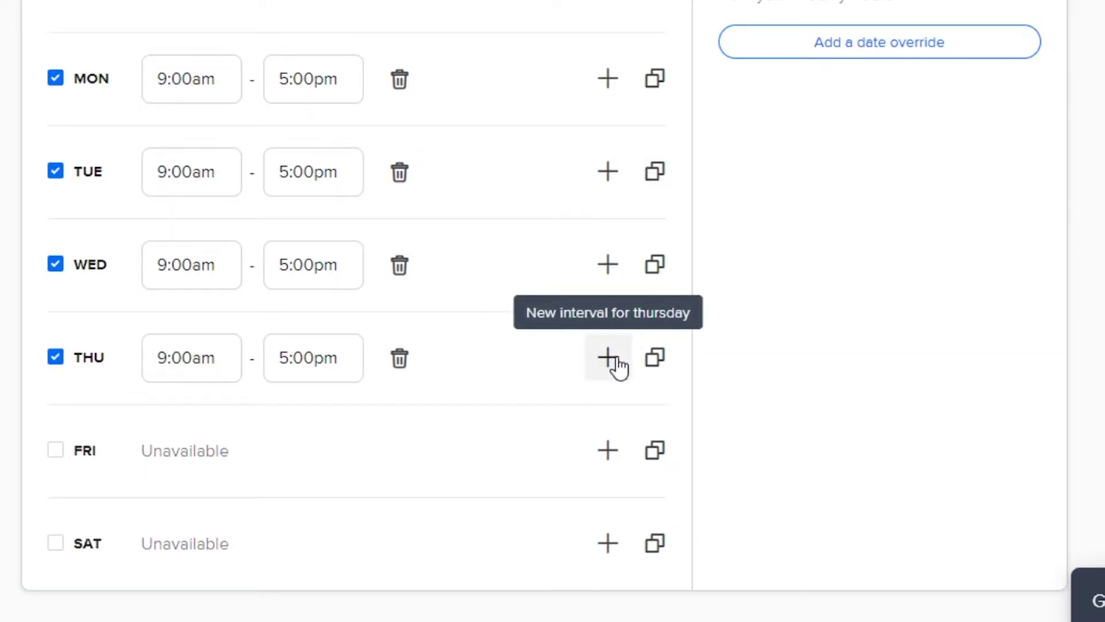
Leave the availability settings and return to the list of event types on the Home page
scroll(544, 311, "up", 6)
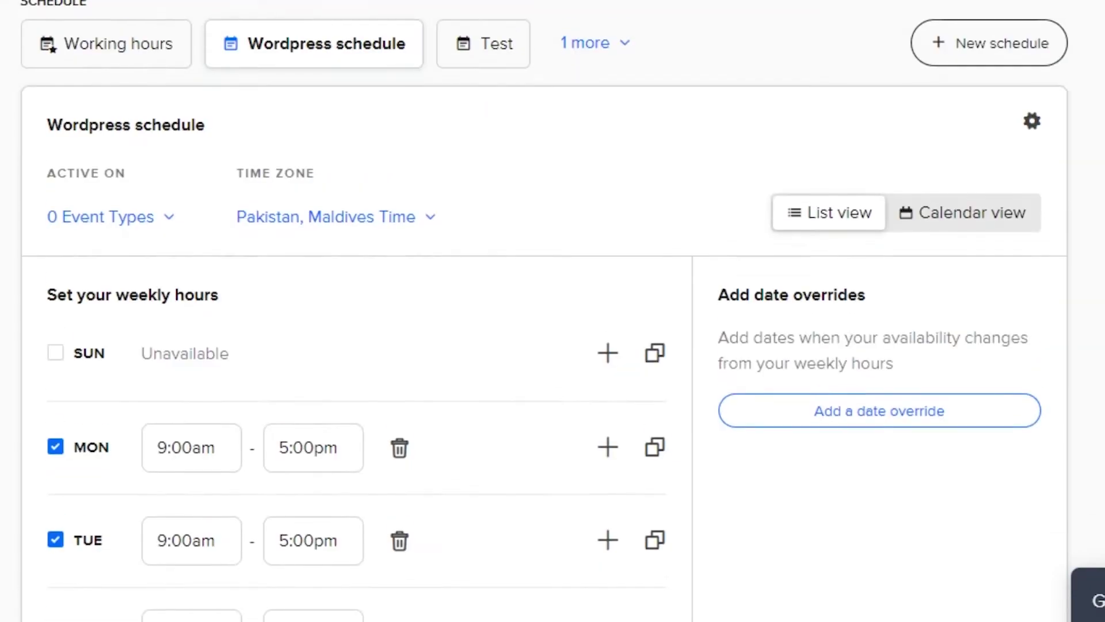
scroll(515, 67, "up", 4)
scroll(346, 246, "up", 1)
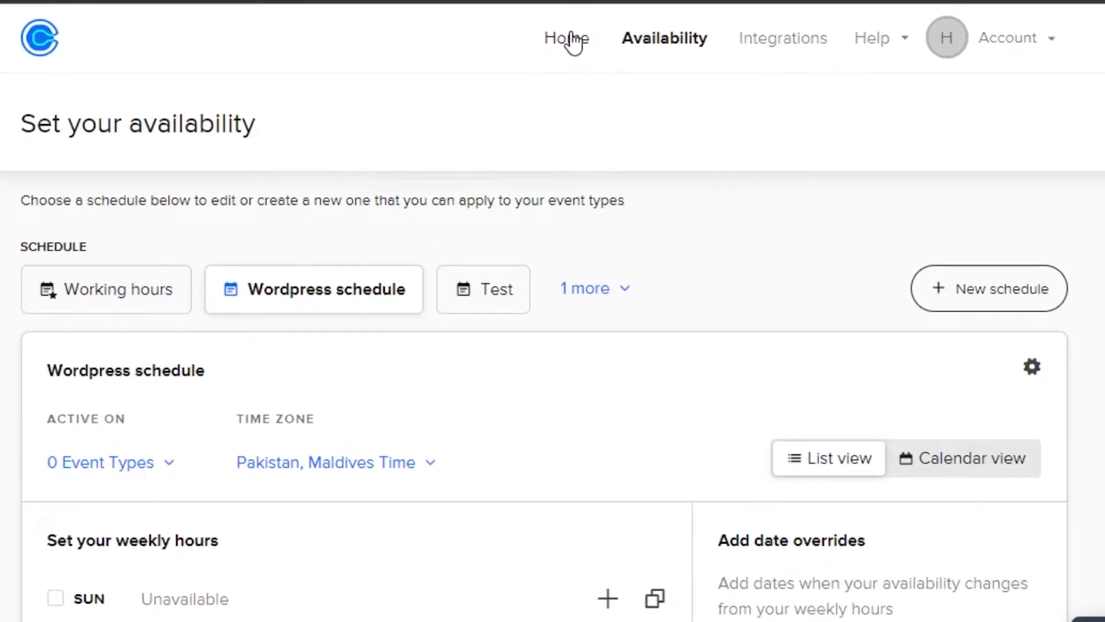
left_click(569, 40)
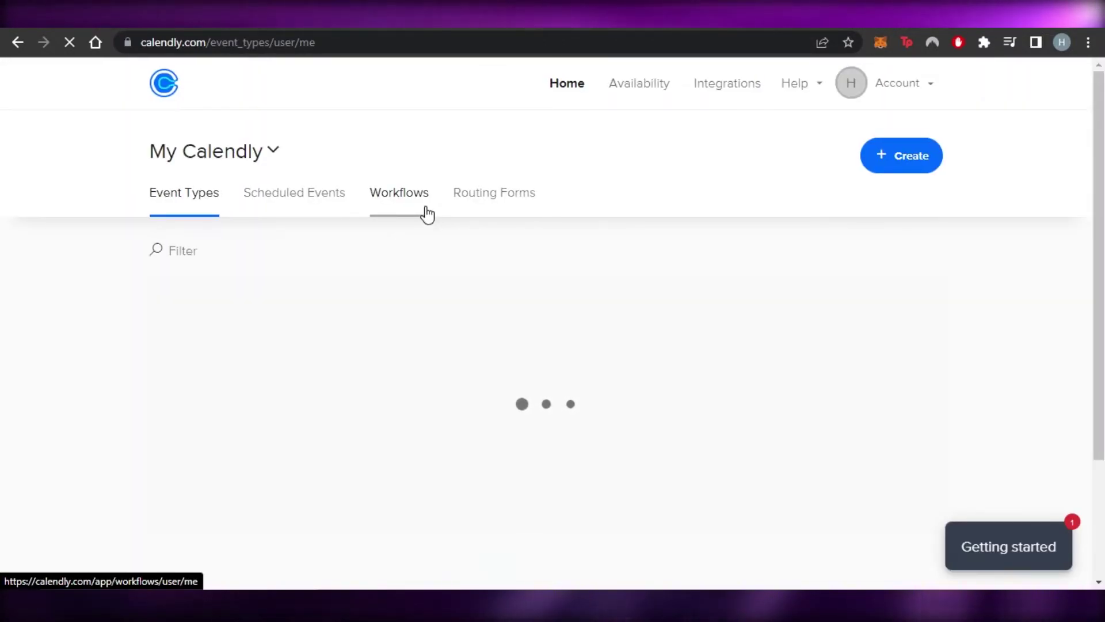
mouse_move(1101, 252)
left_mouse_down()
mouse_move(1100, 402)
mouse_move(1101, 252)
left_mouse_up()
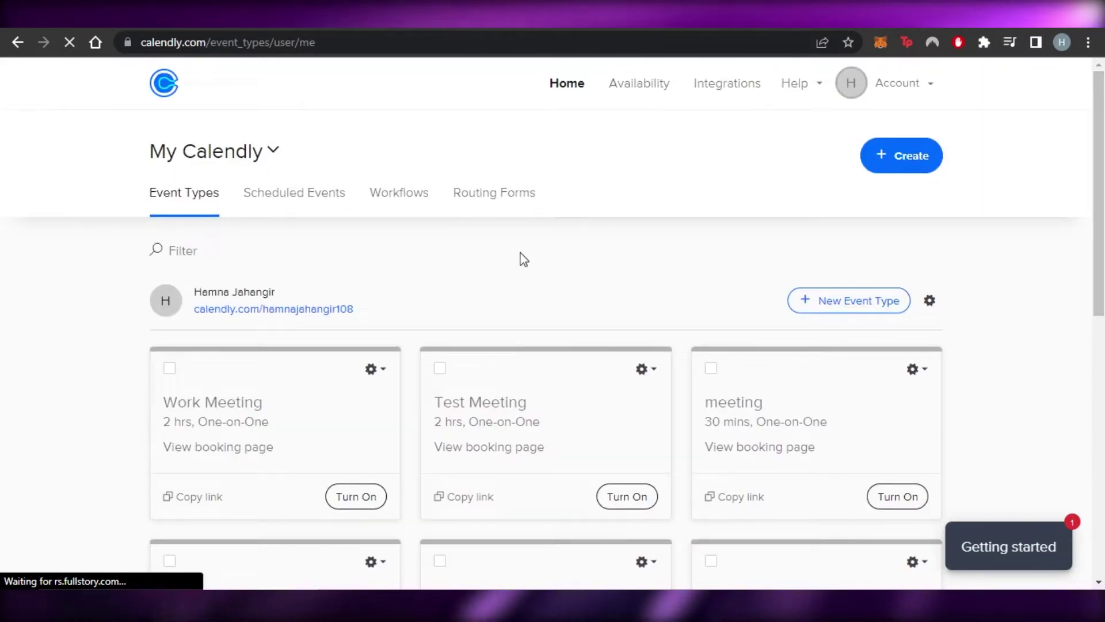
Start creating a new event type of the One-on-One kind
left_click(916, 129)
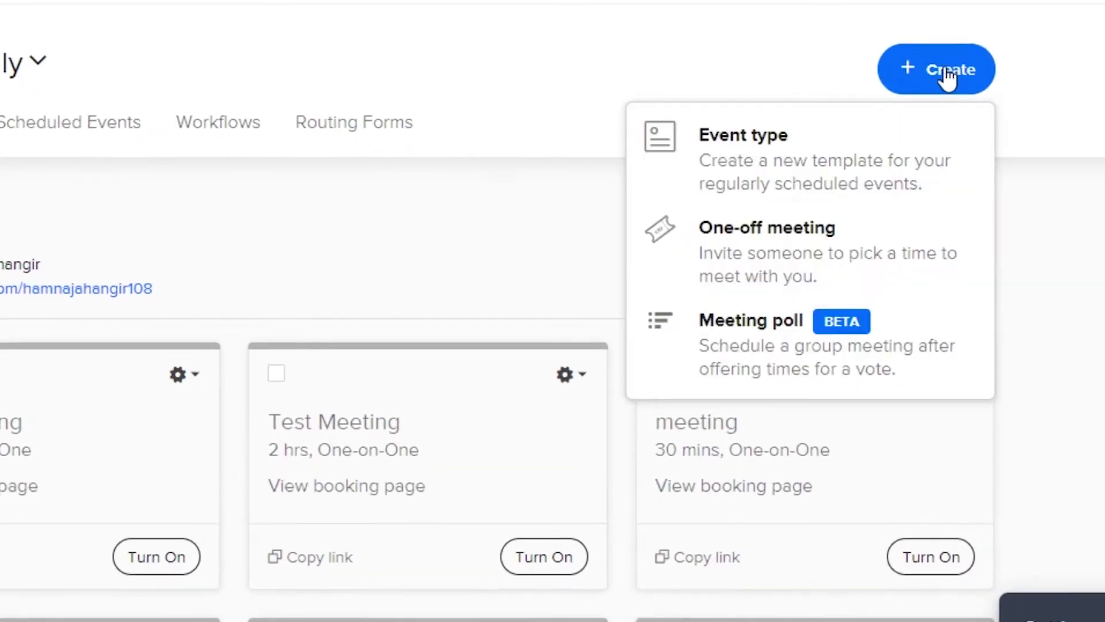
left_click(678, 152)
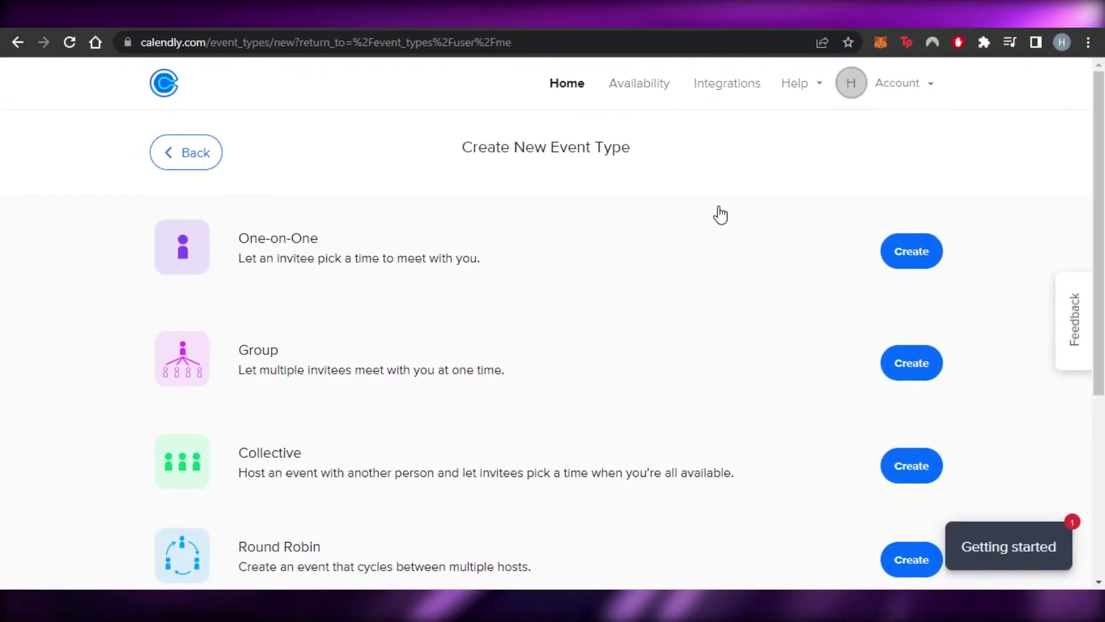
scroll(720, 214, "down", 2)
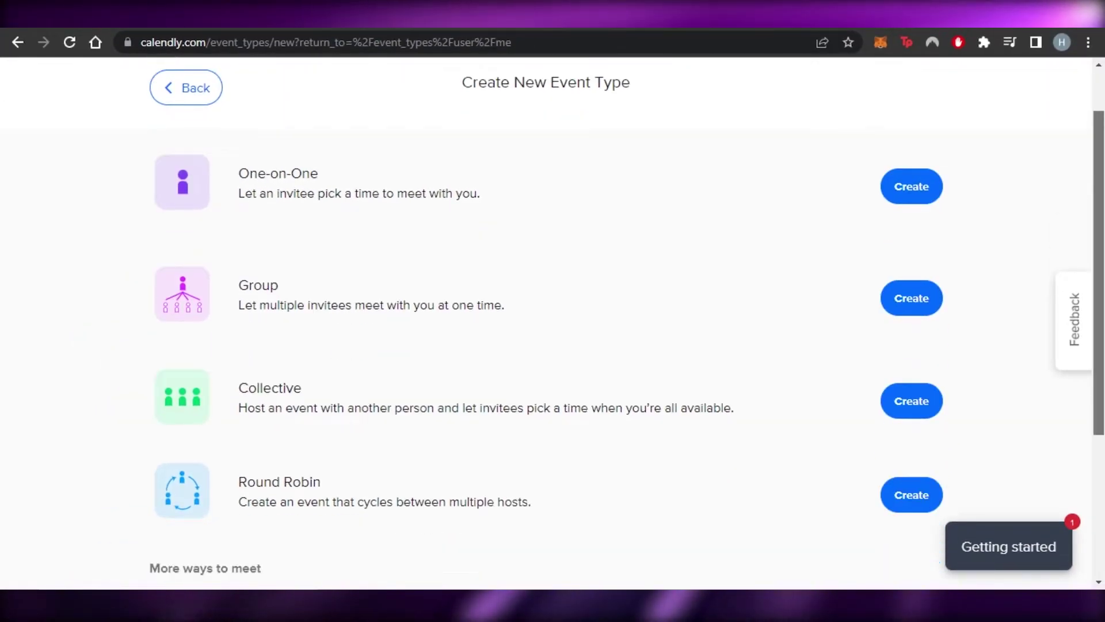
left_click_drag(1099, 242, 1099, 238)
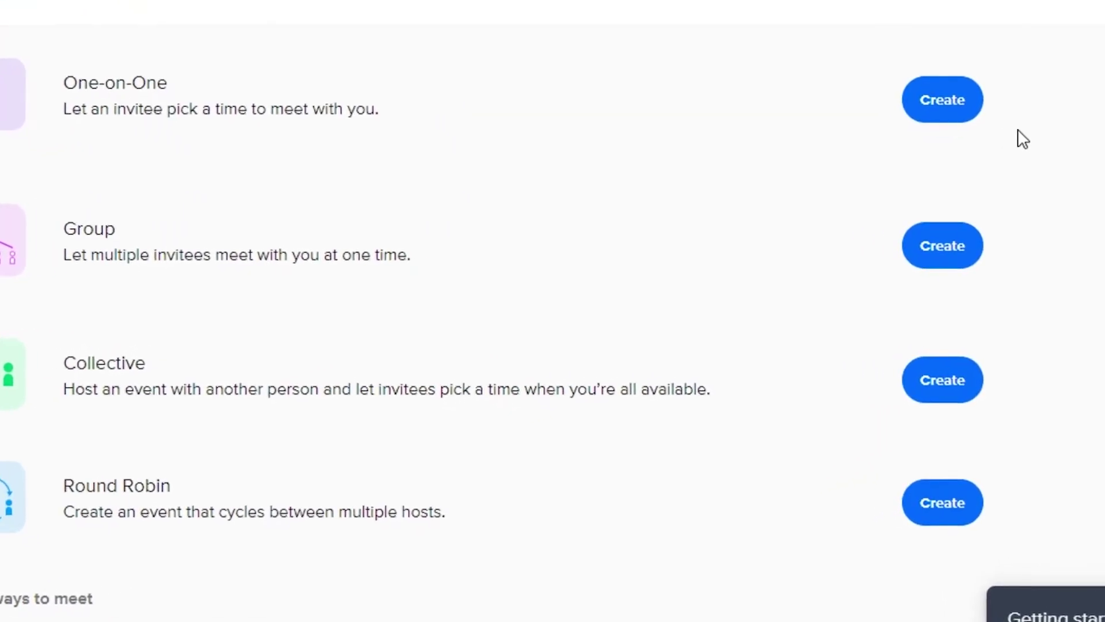
left_click(964, 114)
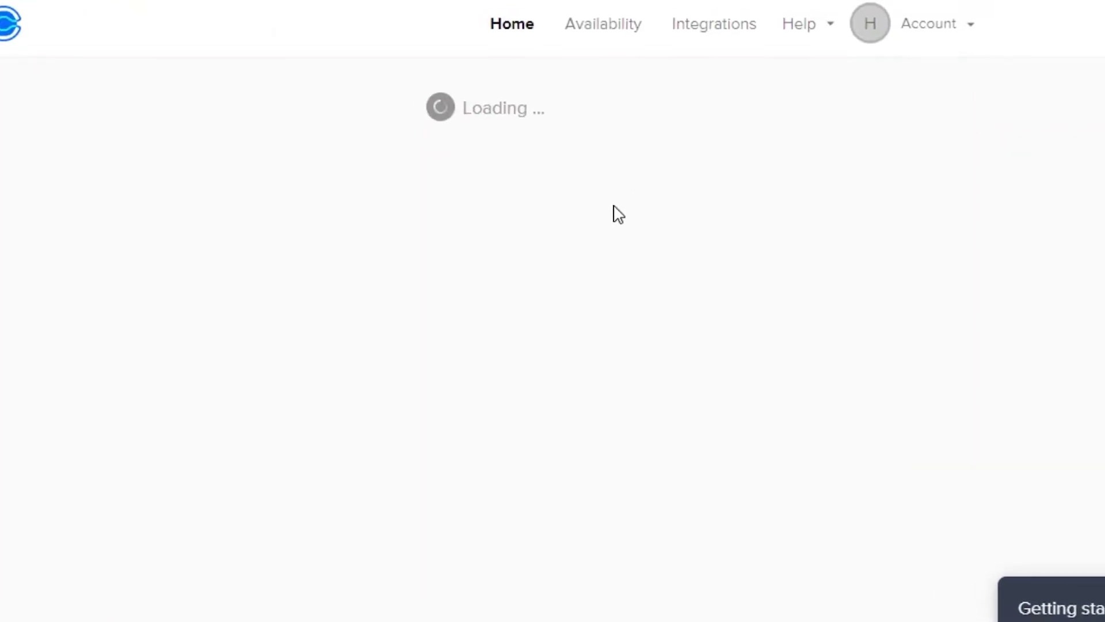
Name the new One-on-One event "test"
scroll(633, 316, "down", 5)
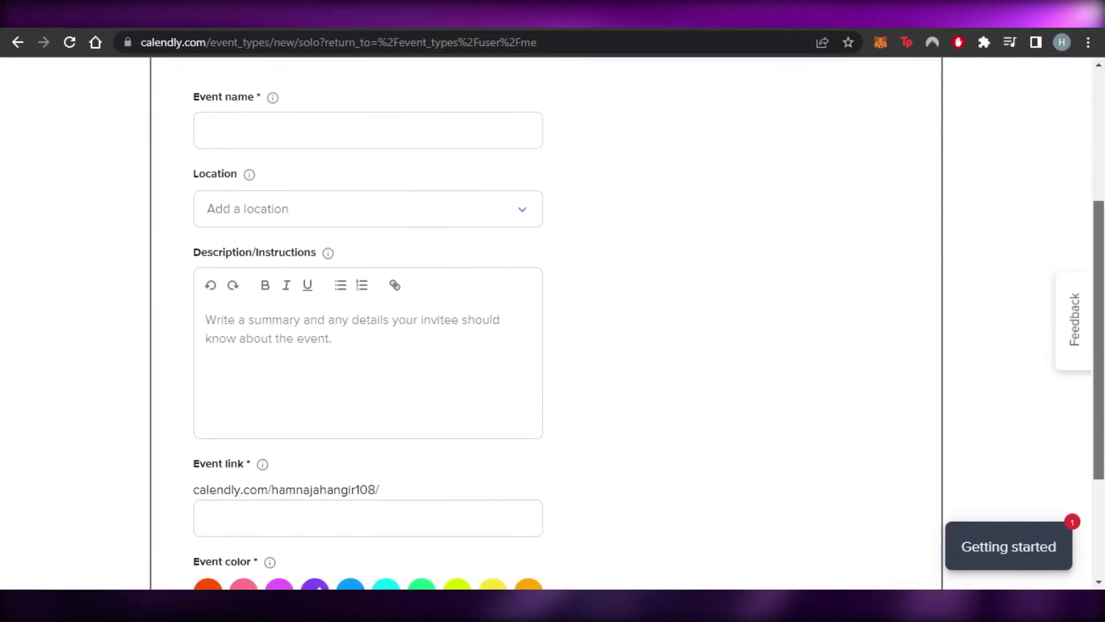
scroll(1097, 276, "up", 4)
scroll(1097, 276, "down", 2)
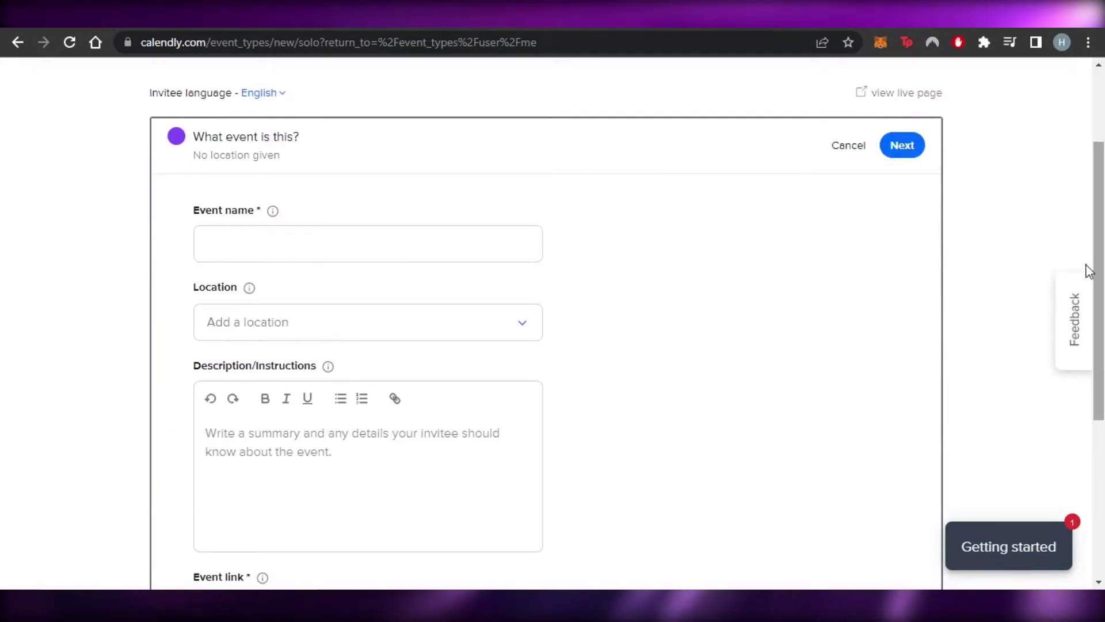
left_click(374, 249)
type("test")
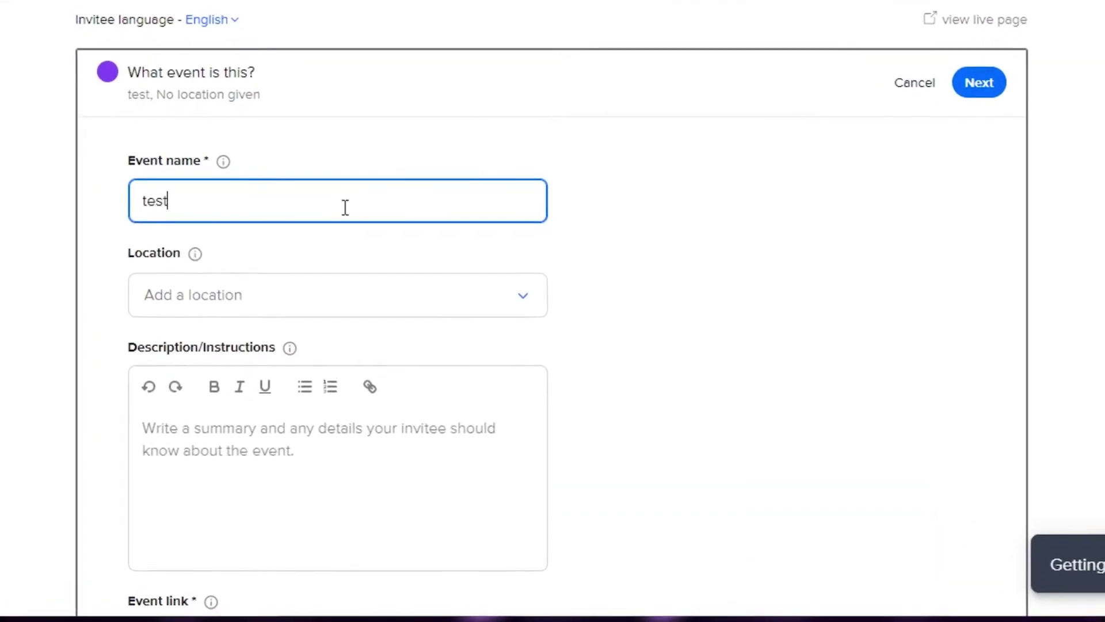
Set the test event's location to Google Meet
left_click(340, 280)
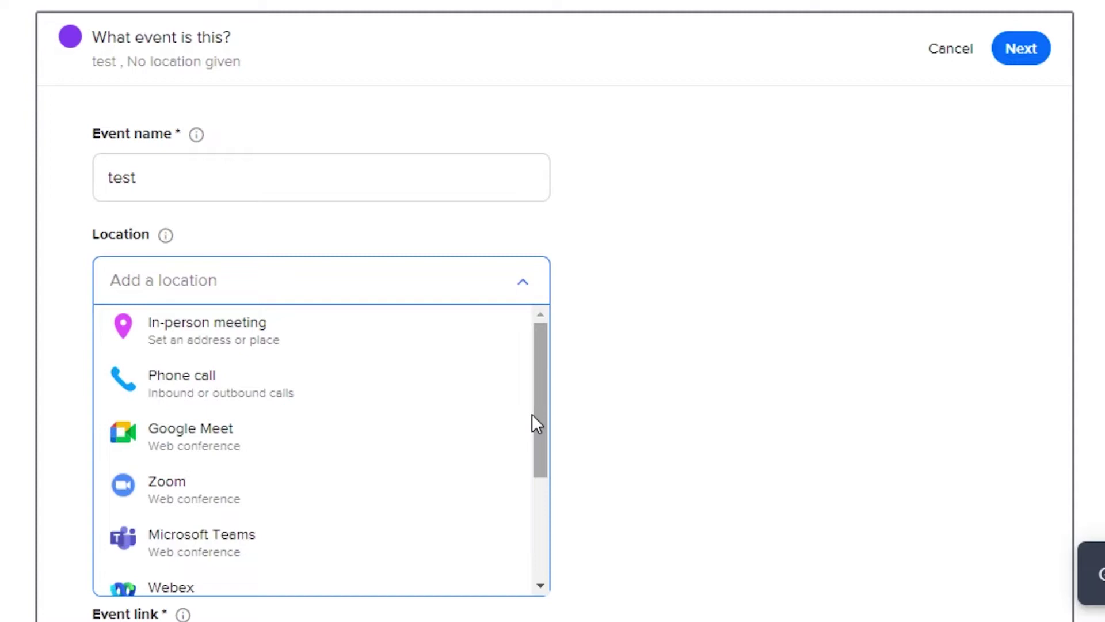
left_click(274, 491)
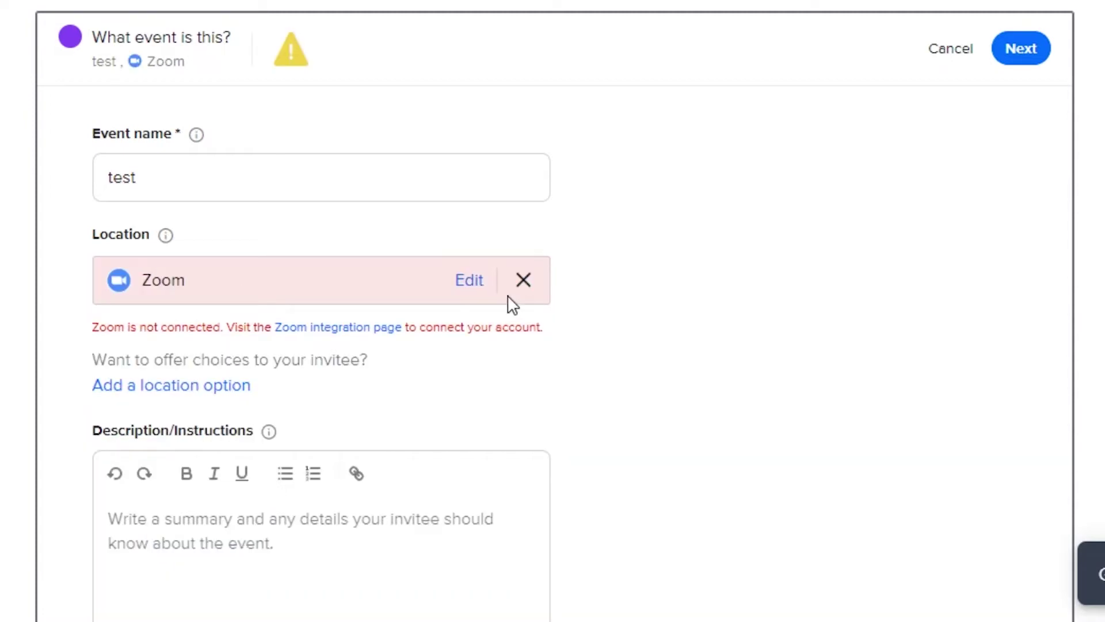
left_click(469, 282)
left_click(630, 257)
left_click(494, 283)
left_click(682, 218)
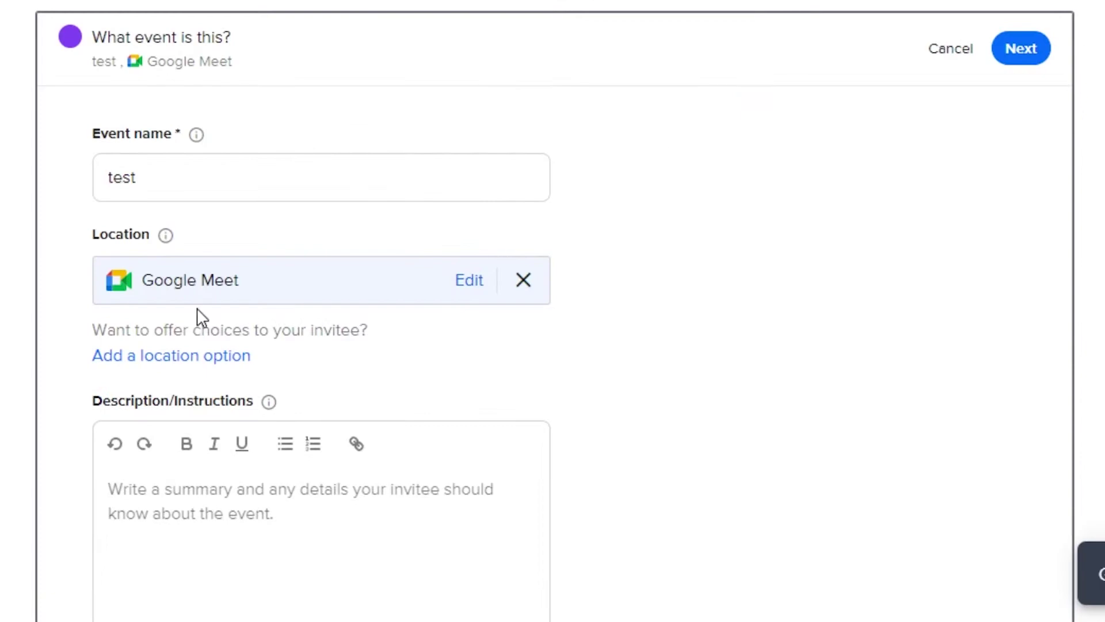
Keep the default event link and Violet color, and save the test event's details to continue to its booking settings
scroll(670, 316, "down", 5)
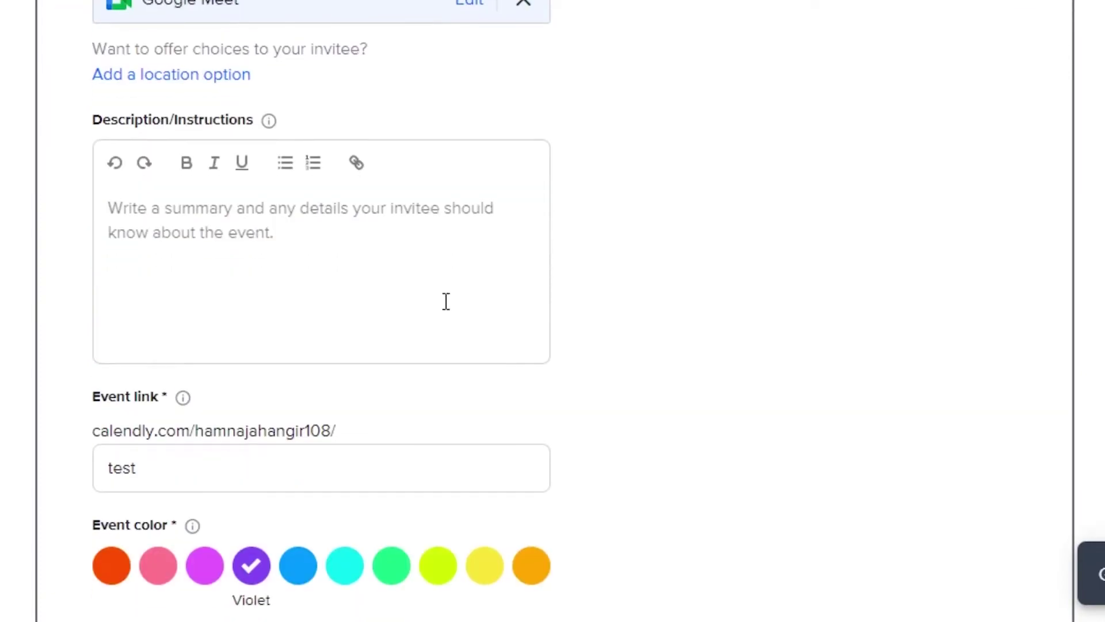
scroll(557, 304, "down", 3)
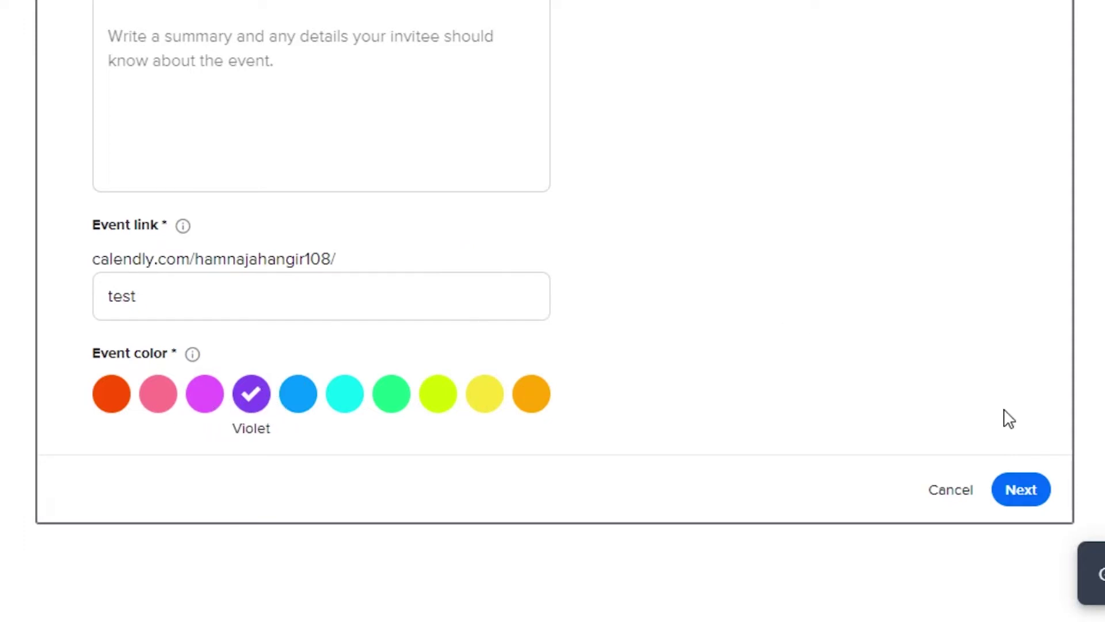
left_click(1020, 488)
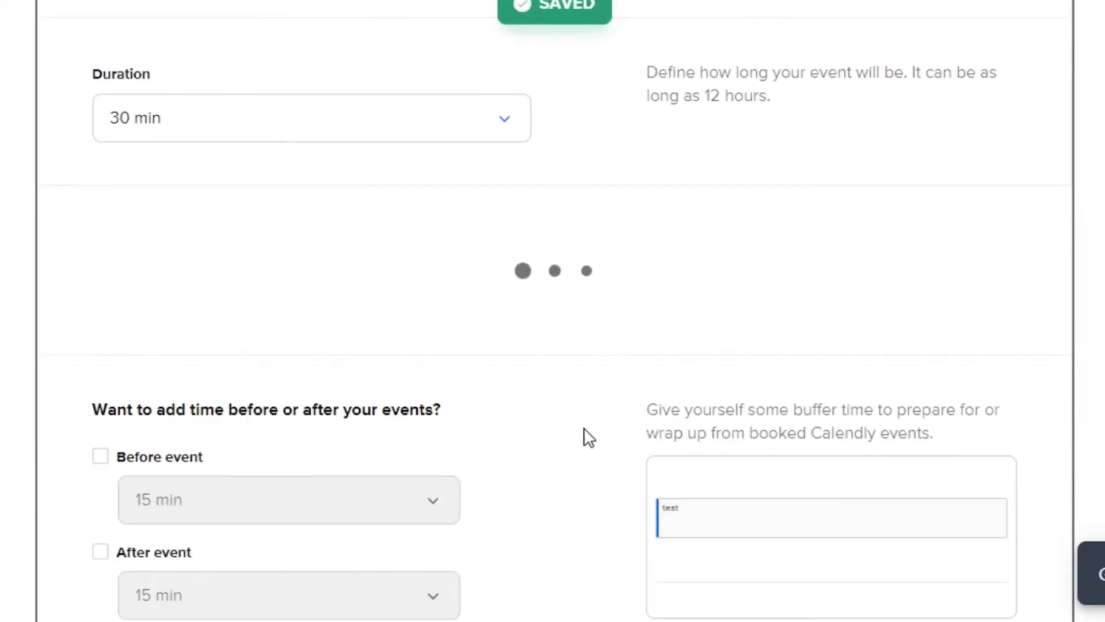
Set the event's duration to 60 min and let invitees schedule 7 calendar days into the future
left_click(323, 131)
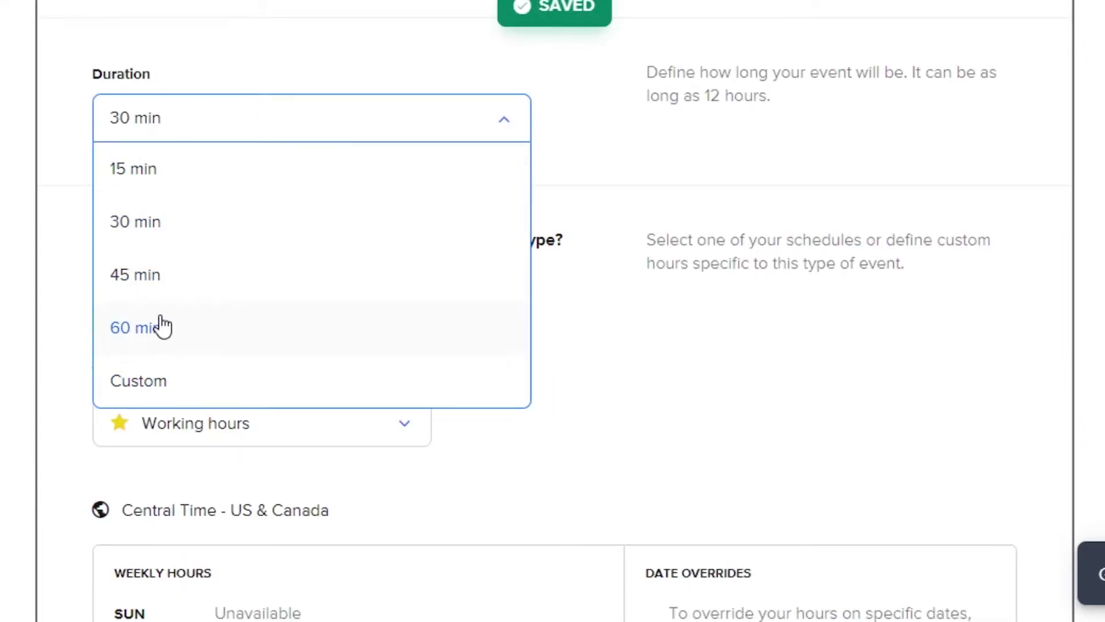
left_click(156, 345)
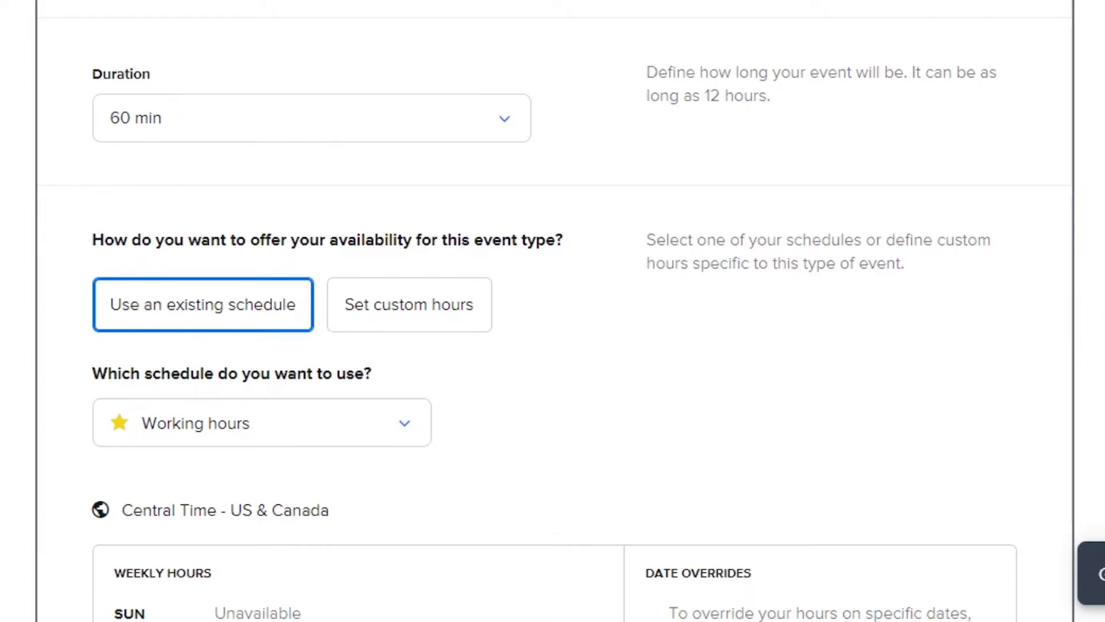
scroll(553, 311, "up", 5)
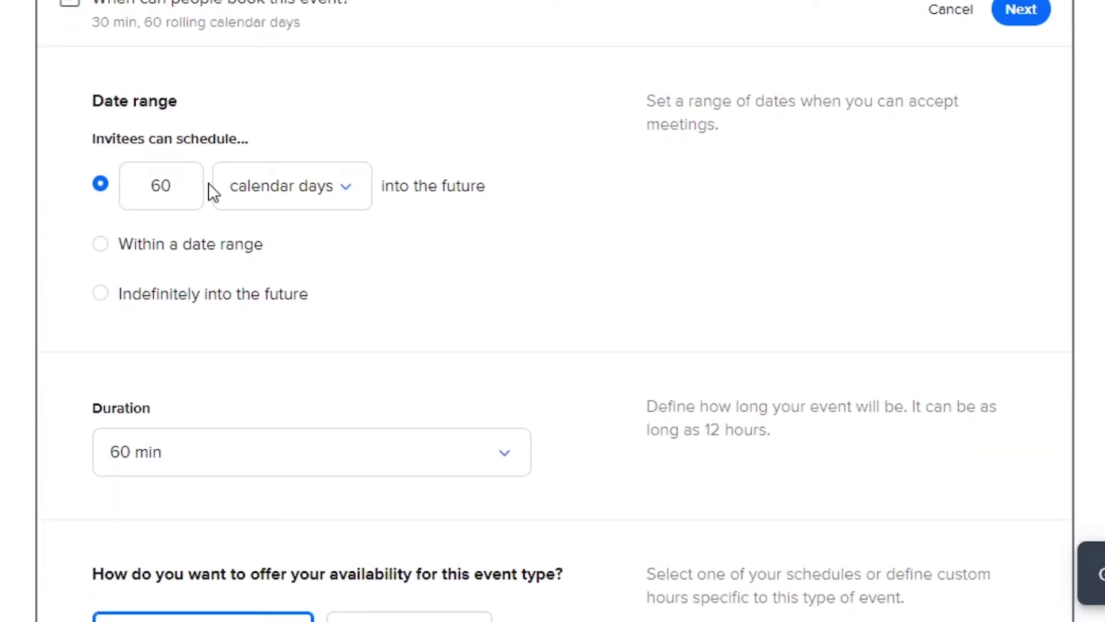
left_click(333, 194)
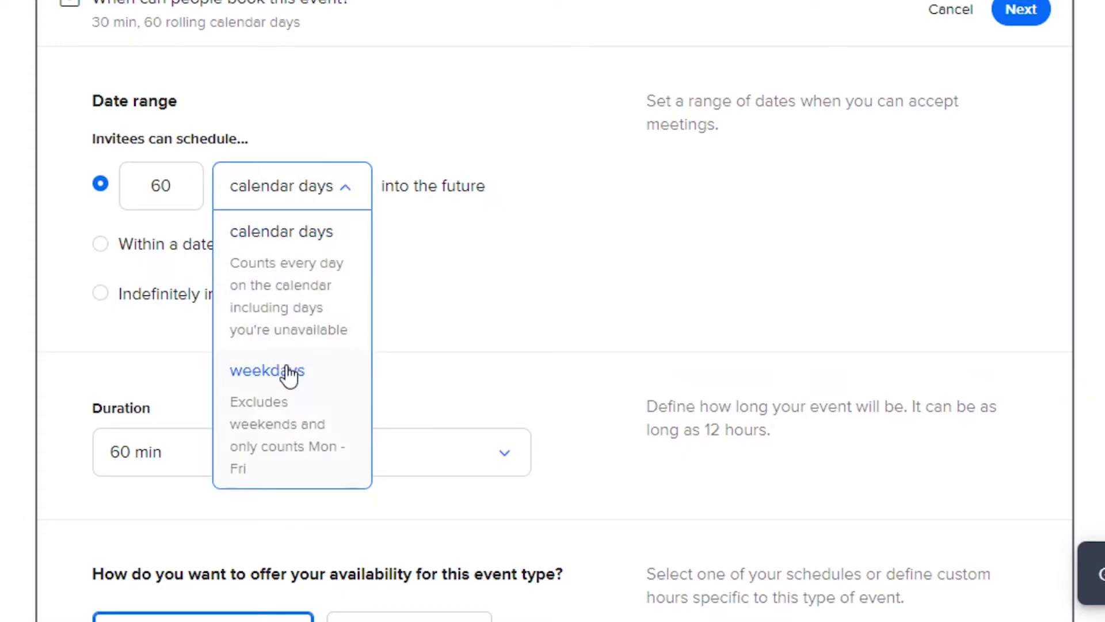
left_click(170, 205)
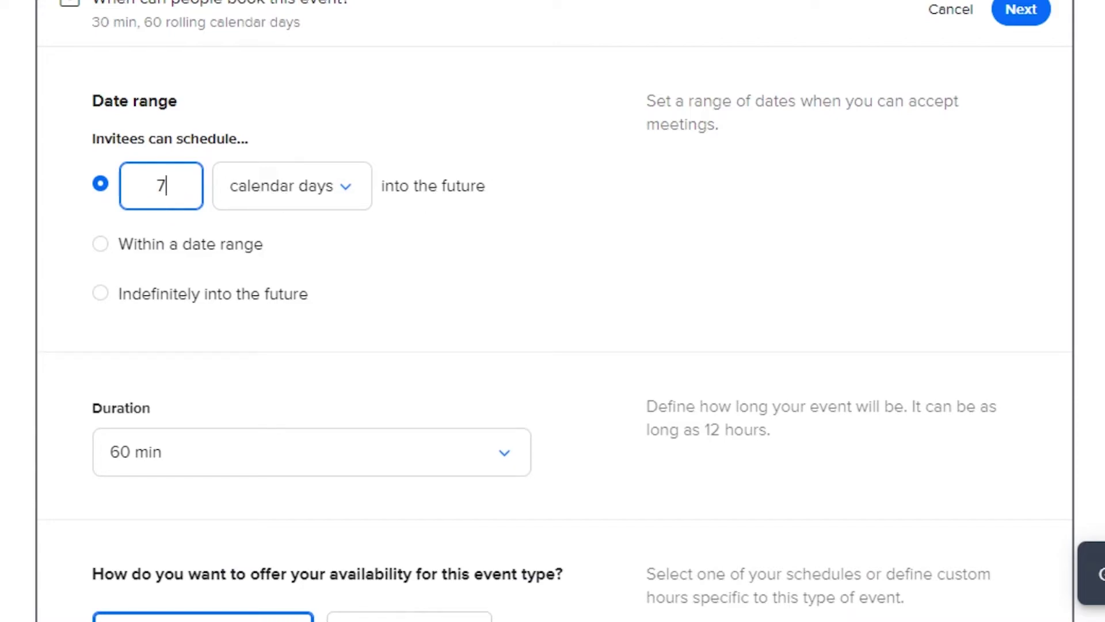
Save the test event's booking settings and look over its additional options
scroll(552, 311, "down", 10)
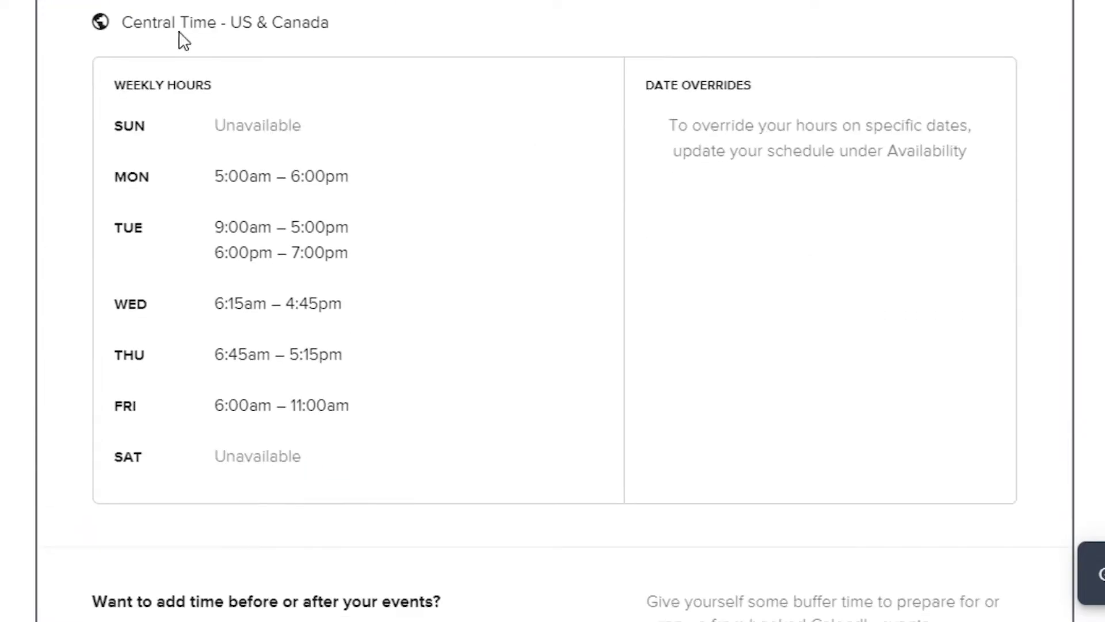
scroll(265, 161, "down", 8)
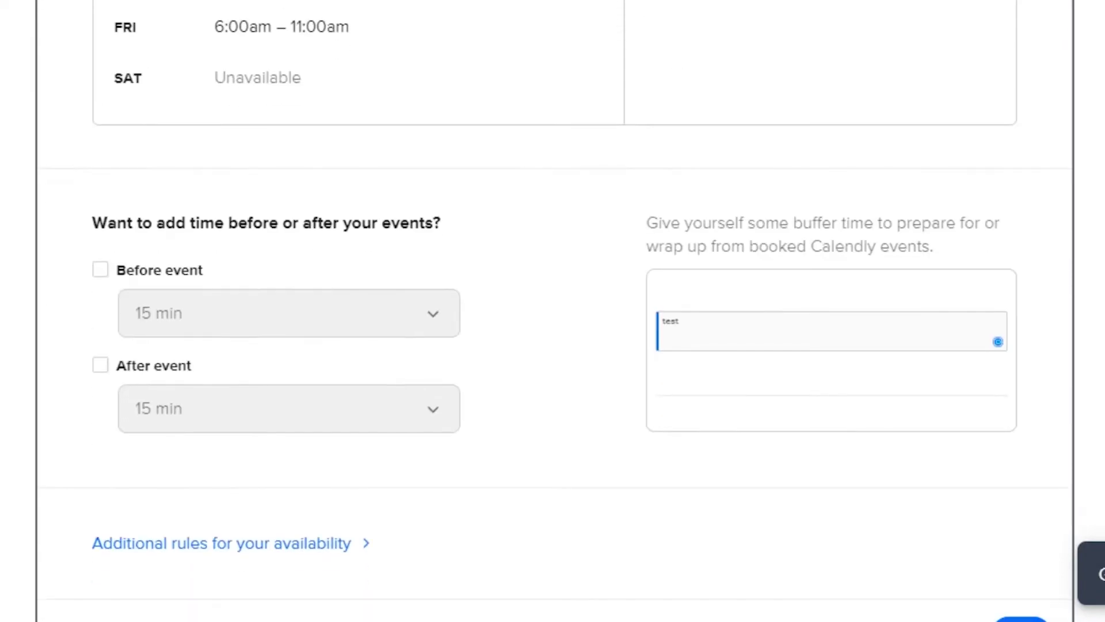
left_click(1017, 498)
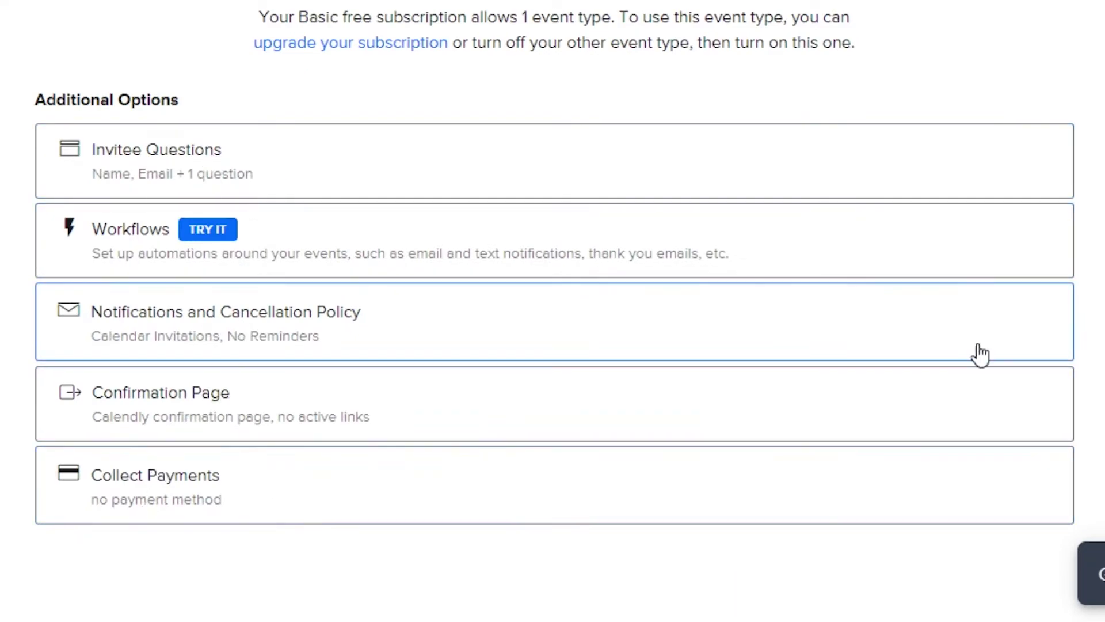
scroll(864, 361, "up", 5)
scroll(863, 361, "down", 5)
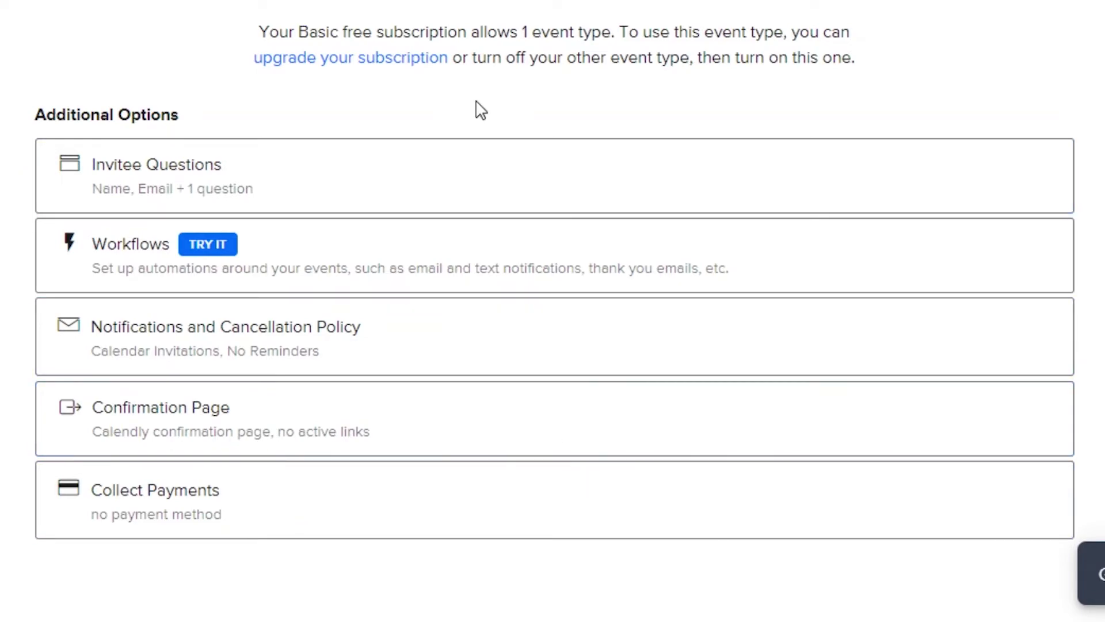
Switch back to the WordPress Widgets page and review the Calendly embed code in the Sidebar area
scroll(460, 185, "up", 7)
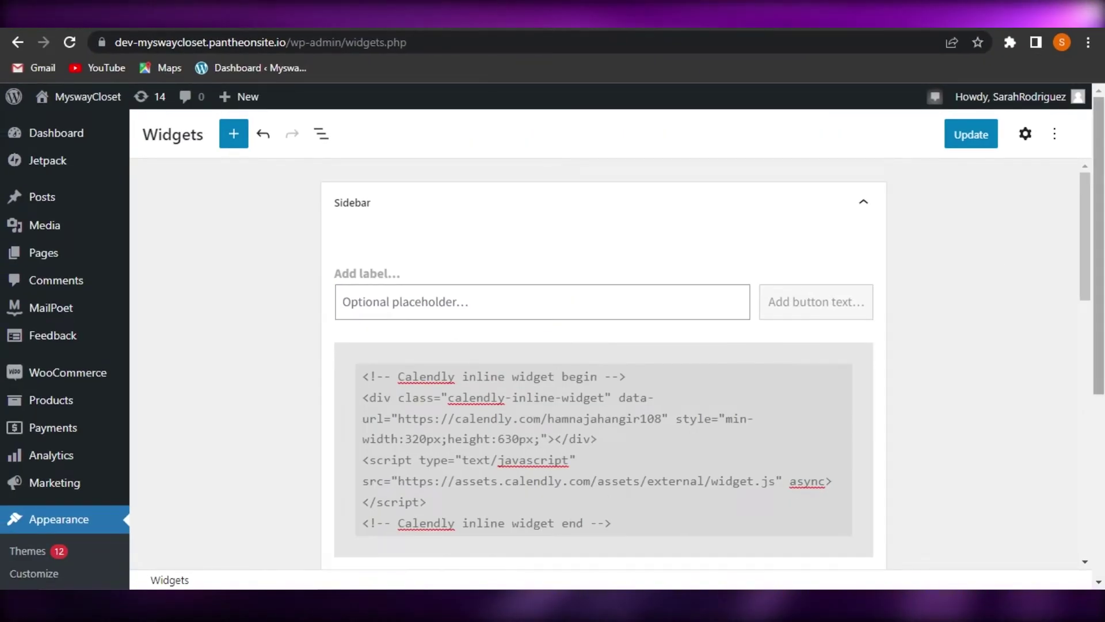
scroll(1098, 210, "down", 3)
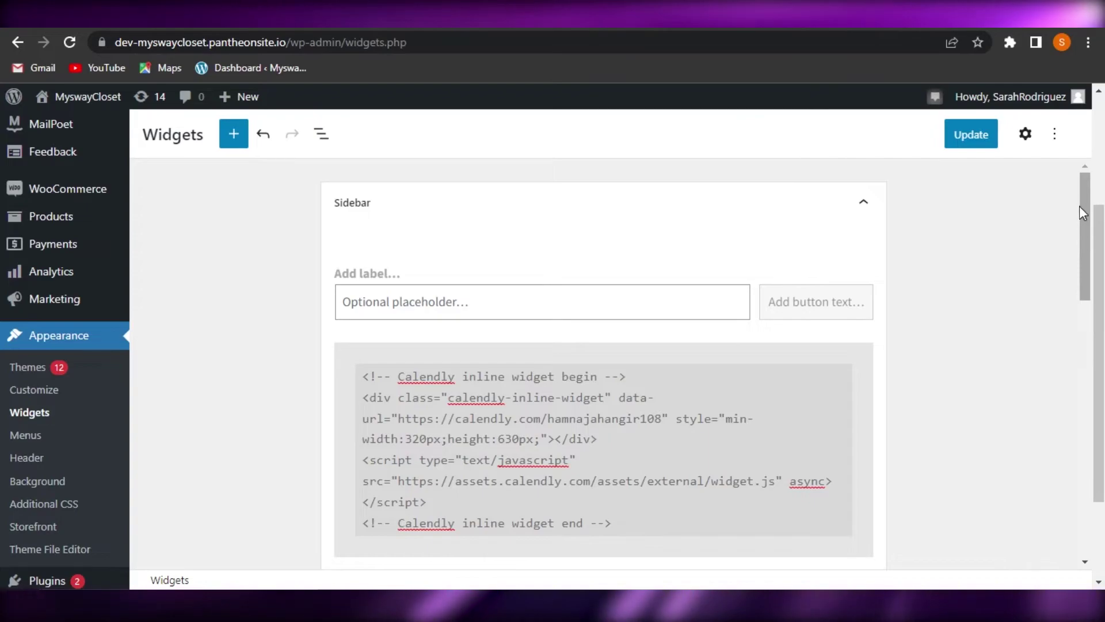
scroll(1079, 248, "down", 1)
left_click_drag(1080, 252, 1099, 240)
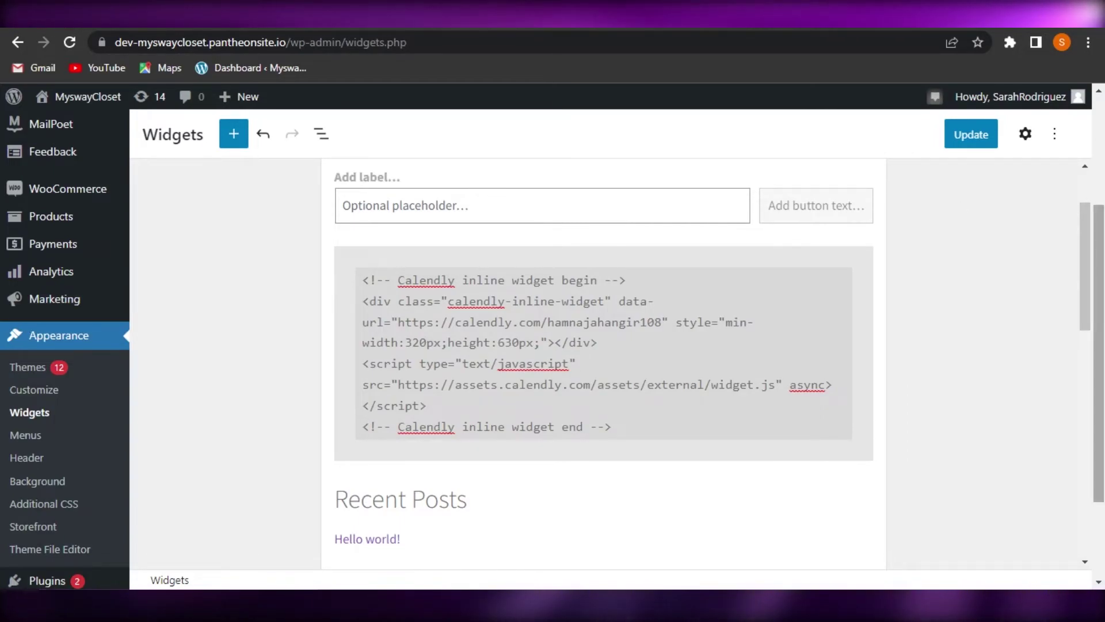
Enter Calendly as the placeholder text of the Sidebar's search block and clear it again
left_click_drag(1100, 288, 1100, 246)
left_click_drag(1087, 289, 1087, 237)
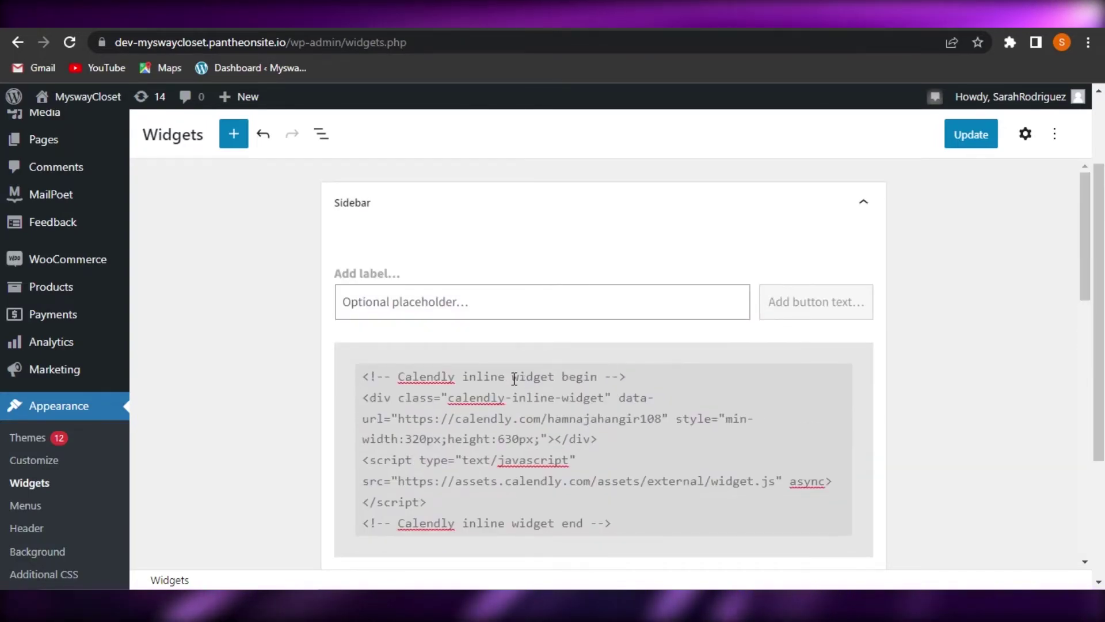
left_click(476, 305)
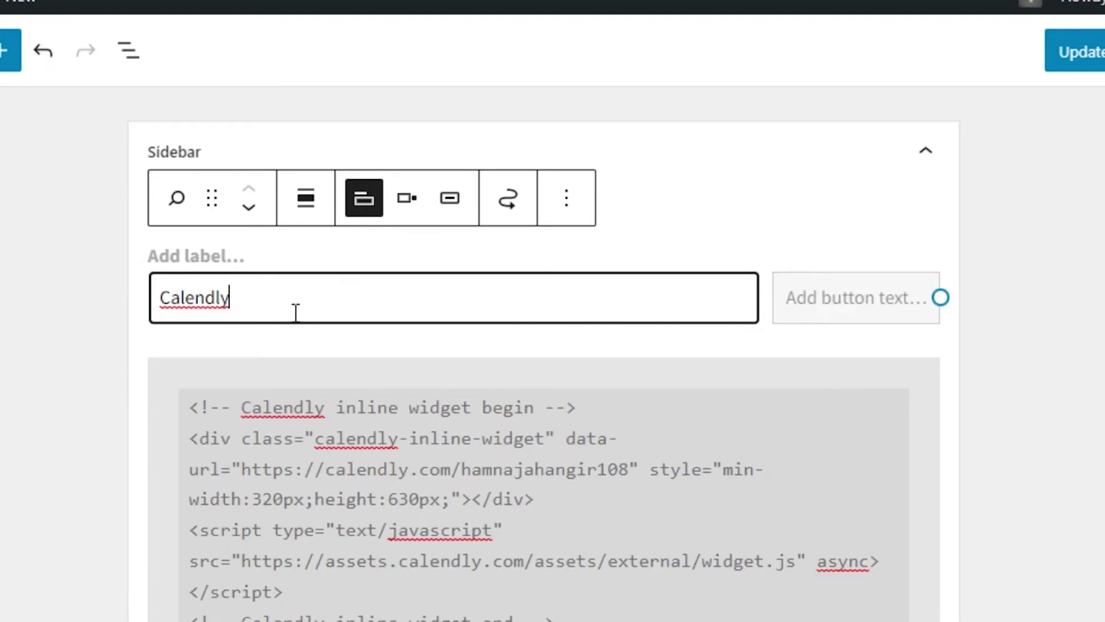
key("BackSpace")
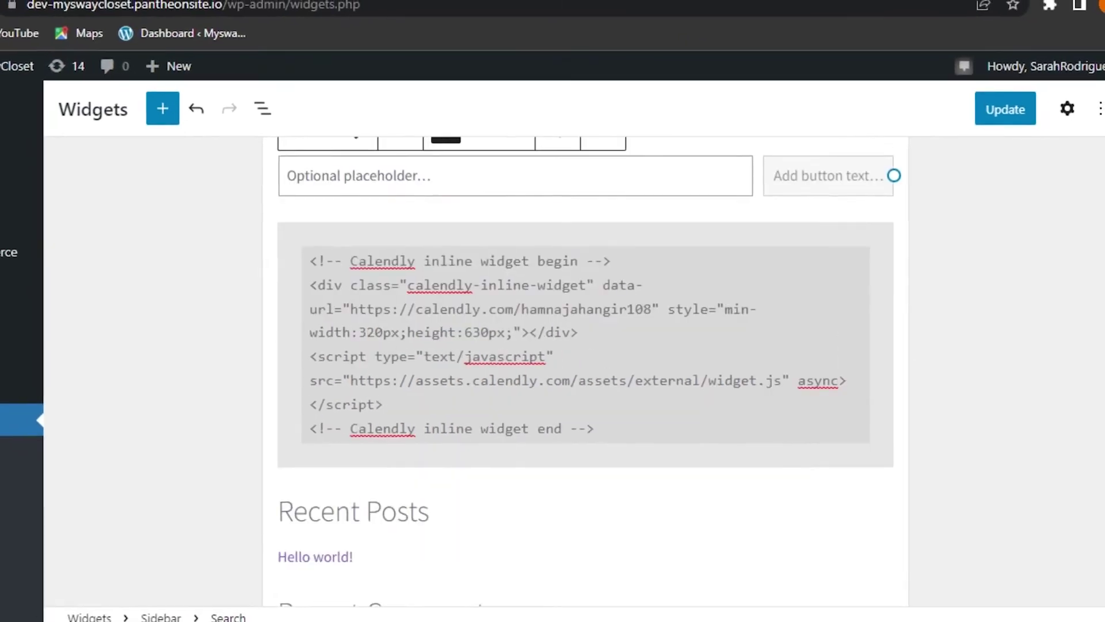
Try to move the Calendly code block to another position in the Sidebar area
left_click_drag(1087, 269, 1085, 294)
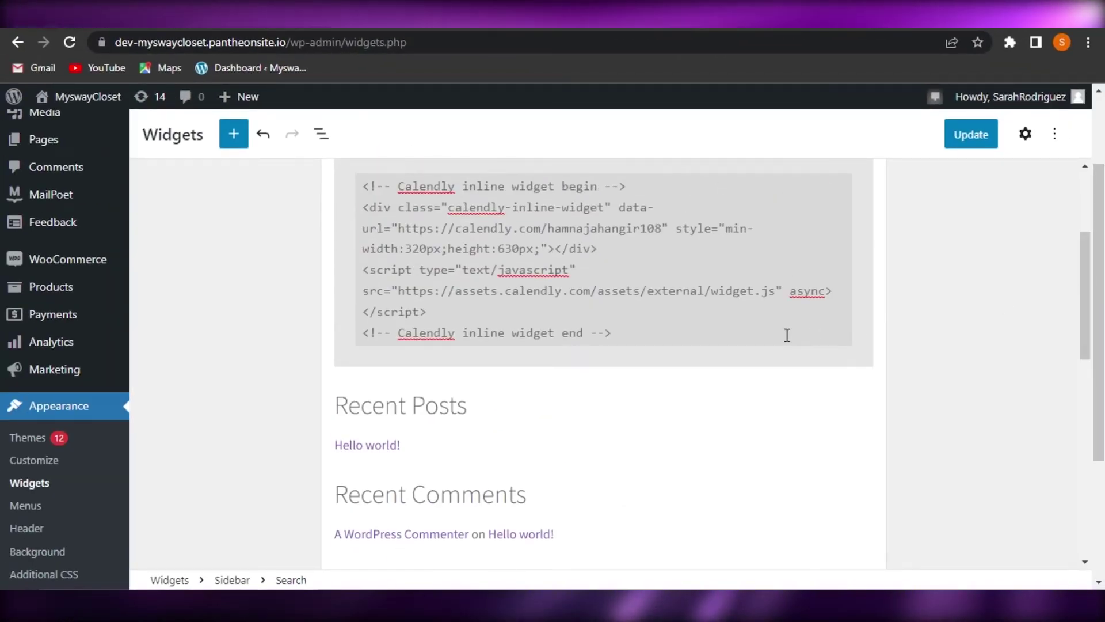
left_click(416, 340)
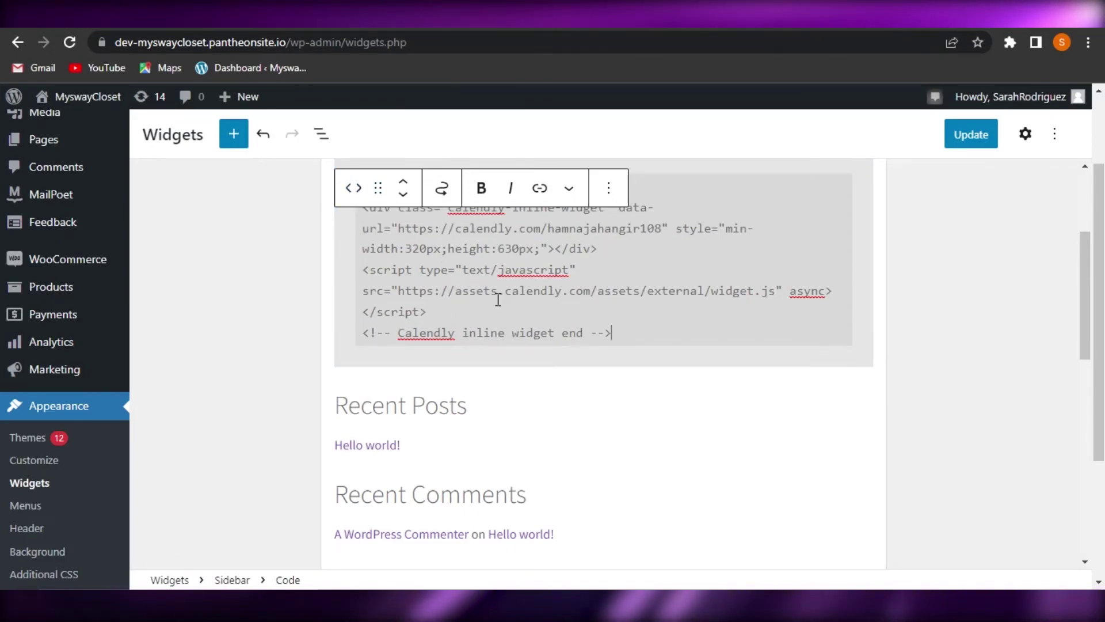
left_click_drag(377, 186, 435, 368)
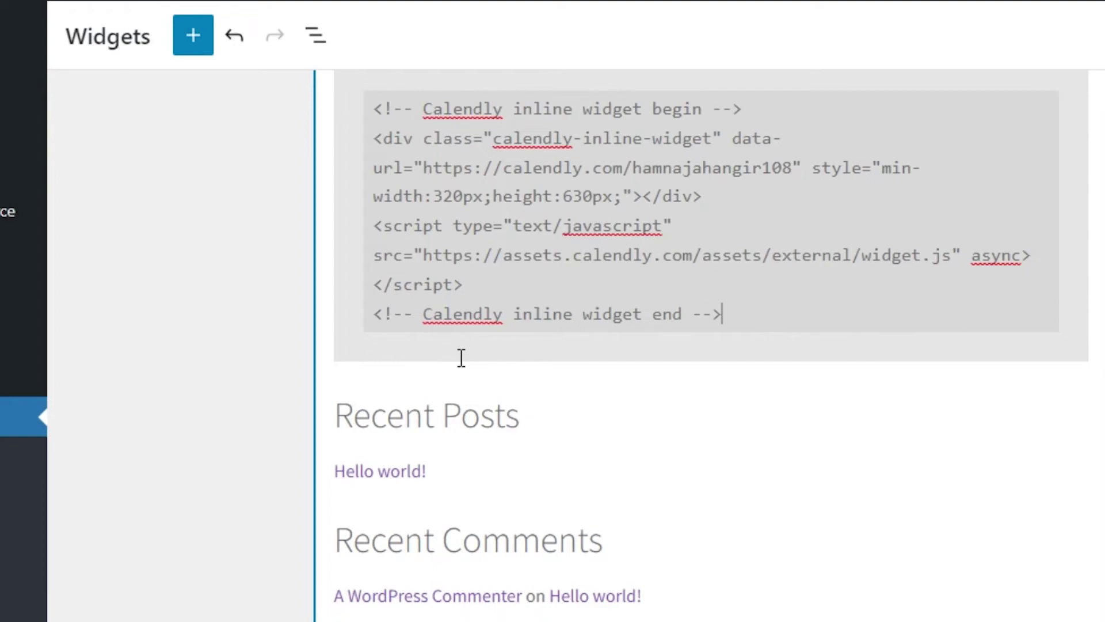
Browse the text and media blocks that can be added to the Sidebar area
left_click(193, 36)
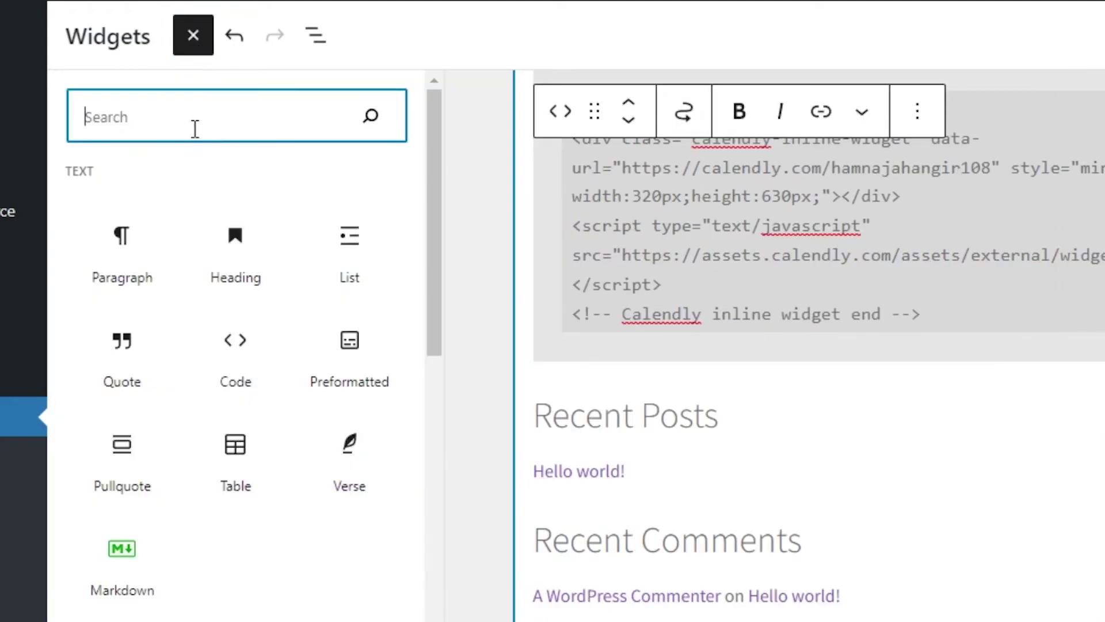
mouse_move(436, 129)
left_mouse_down()
mouse_move(436, 191)
mouse_move(435, 140)
left_mouse_up()
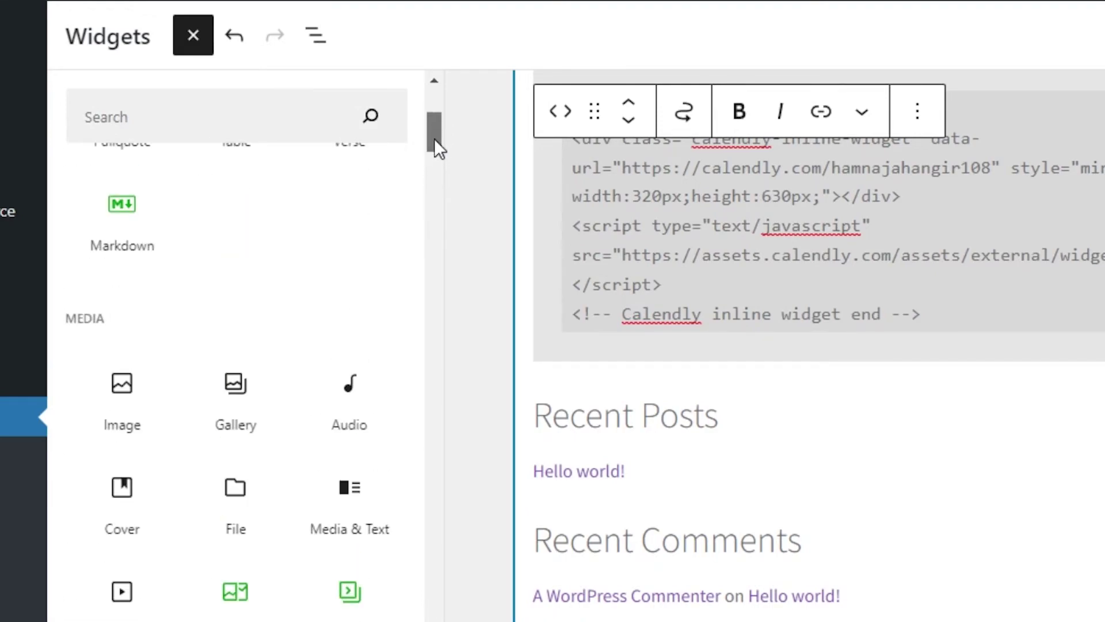
left_click(453, 195)
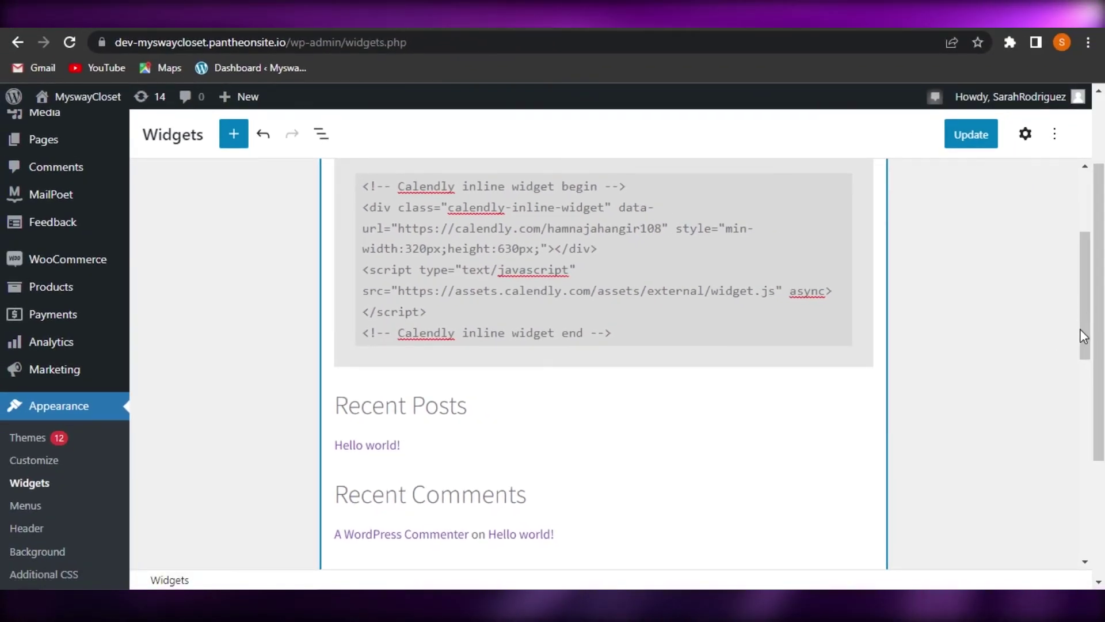
left_click_drag(1080, 320, 1098, 173)
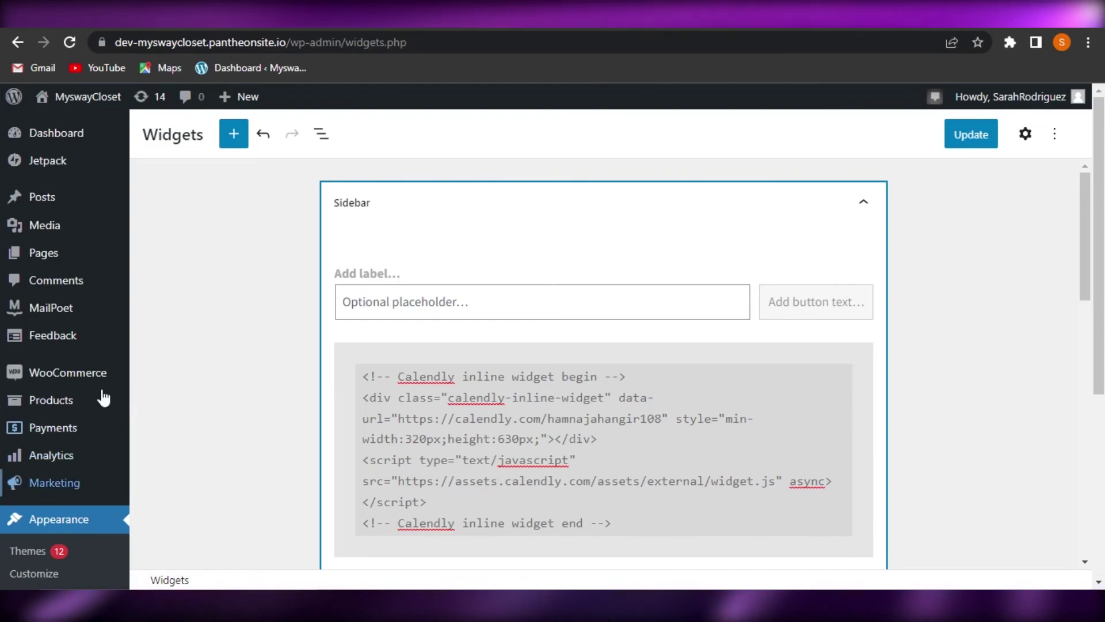
left_click(234, 142)
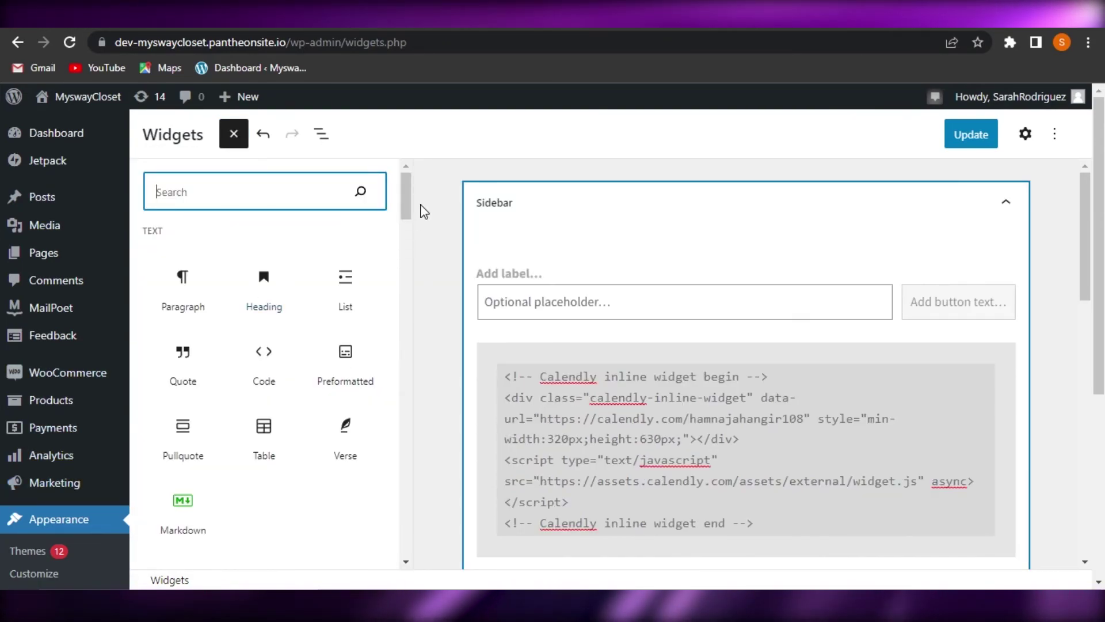
scroll(229, 236, "down", 2)
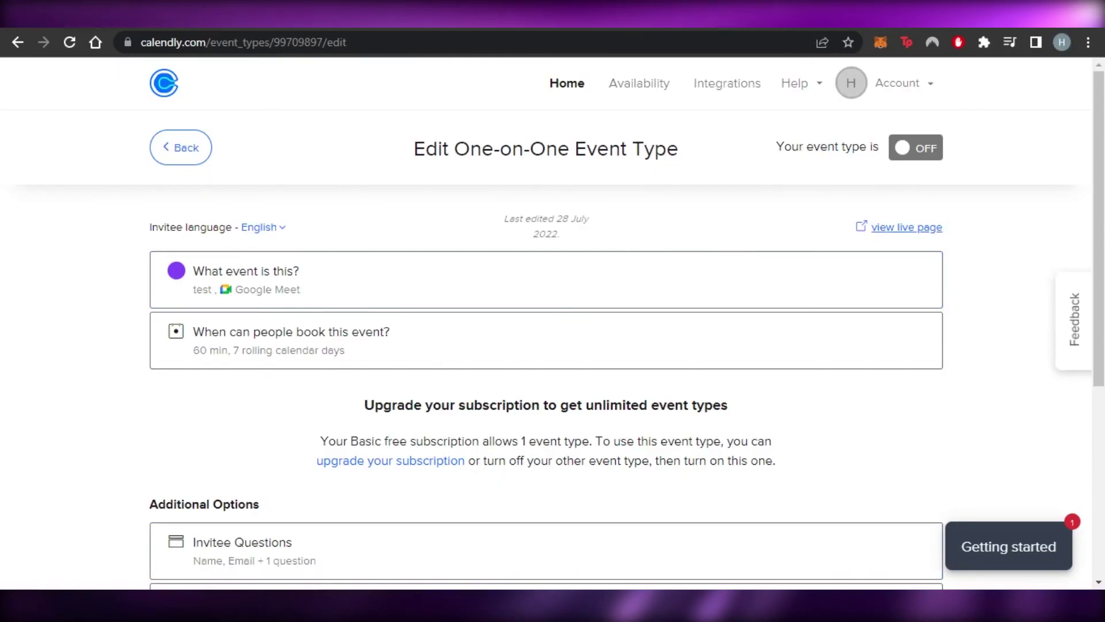
Switch to Calendly and open the website embed options from the account's link sharing settings
left_click_drag(1098, 228, 1098, 228)
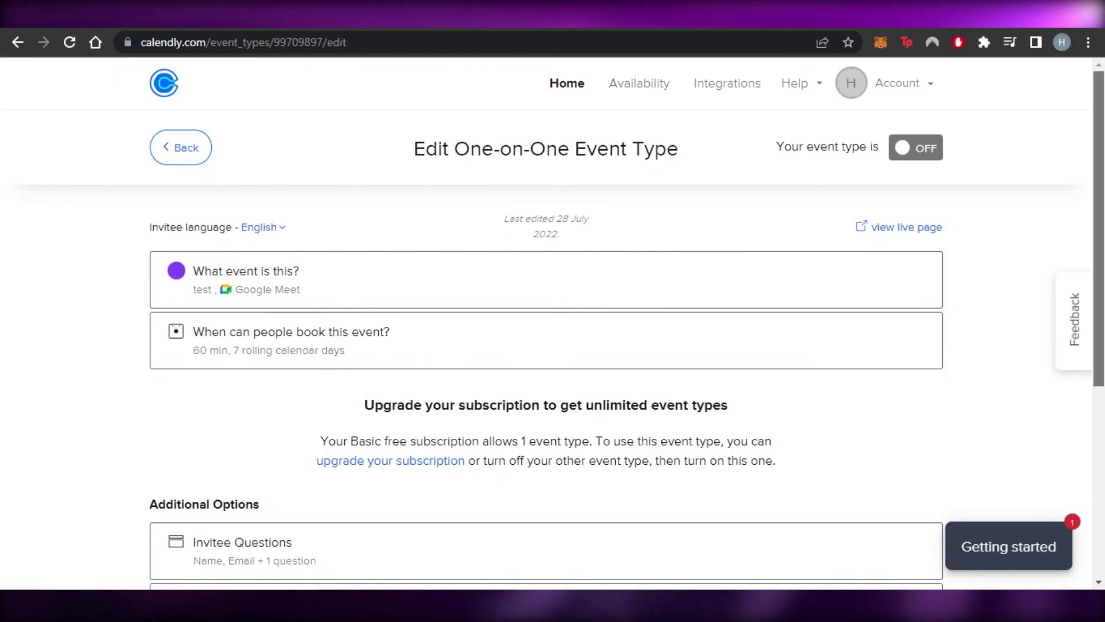
left_click(897, 83)
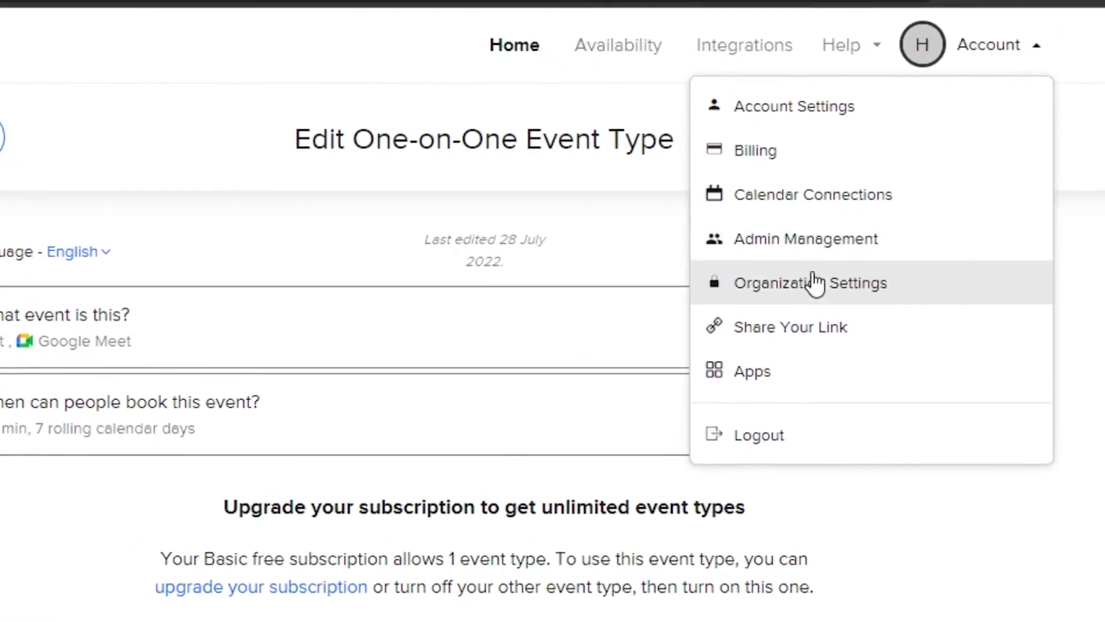
left_click(814, 329)
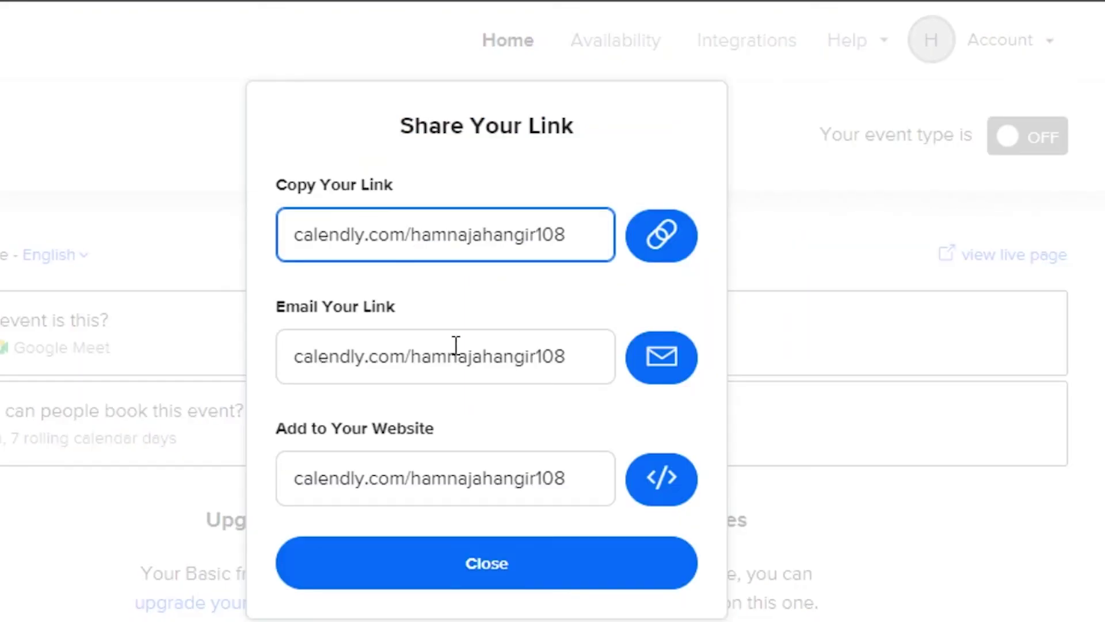
left_click(662, 489)
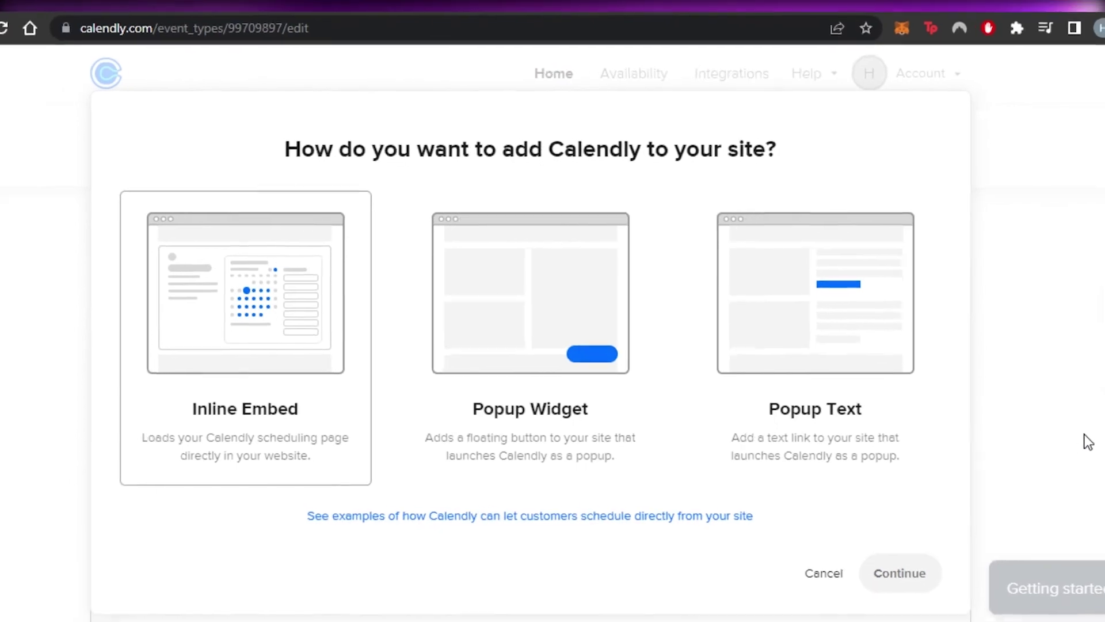
Choose Inline Embed as the way to add Calendly to the site and copy its embed code
left_click(297, 470)
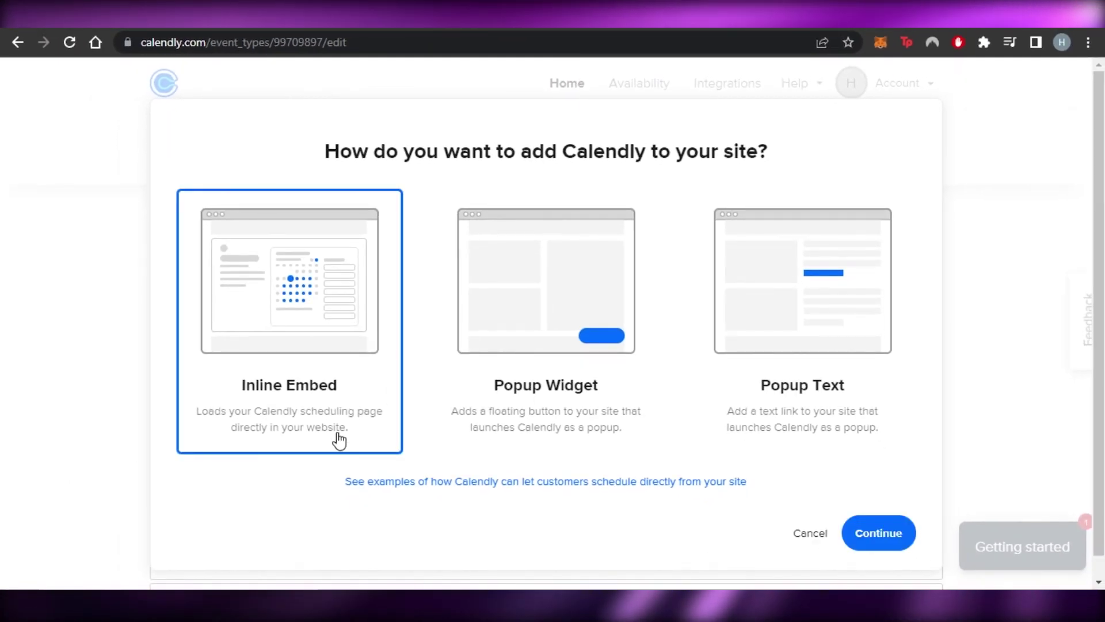
left_click(902, 538)
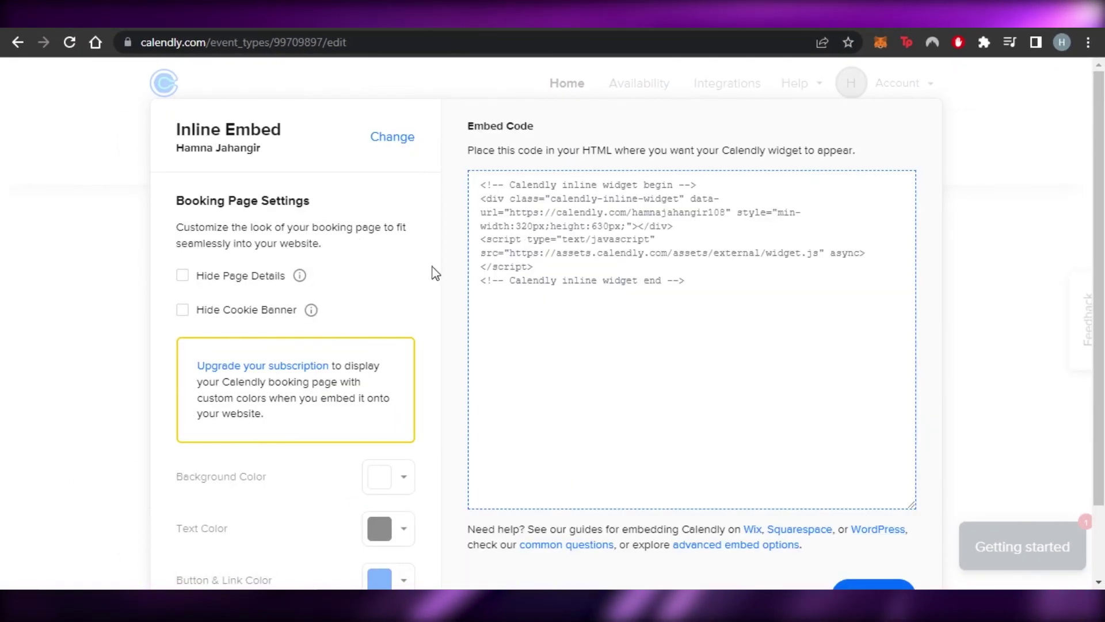
scroll(898, 461, "down", 2)
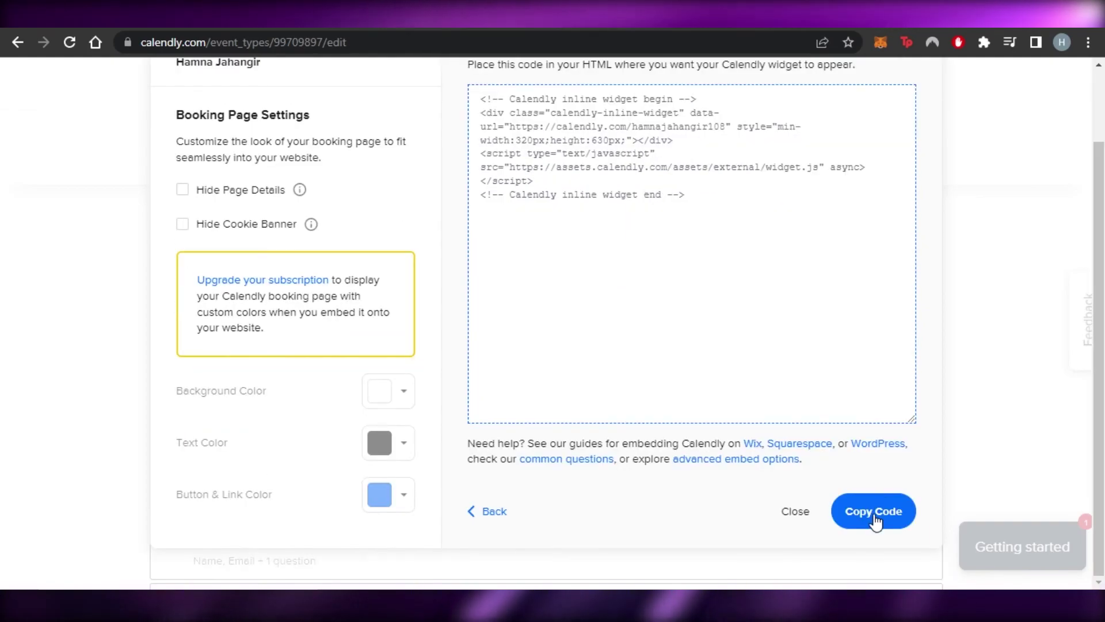
left_click(874, 518)
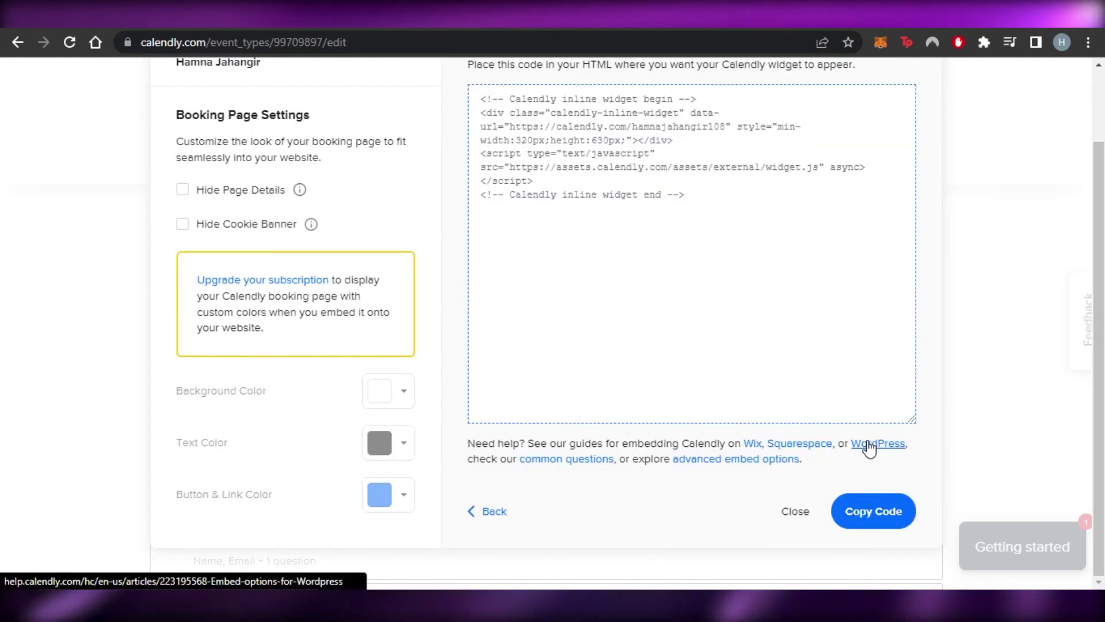
Review the inline embed code and its booking page settings, and close the embed dialog
scroll(760, 168, "up", 2)
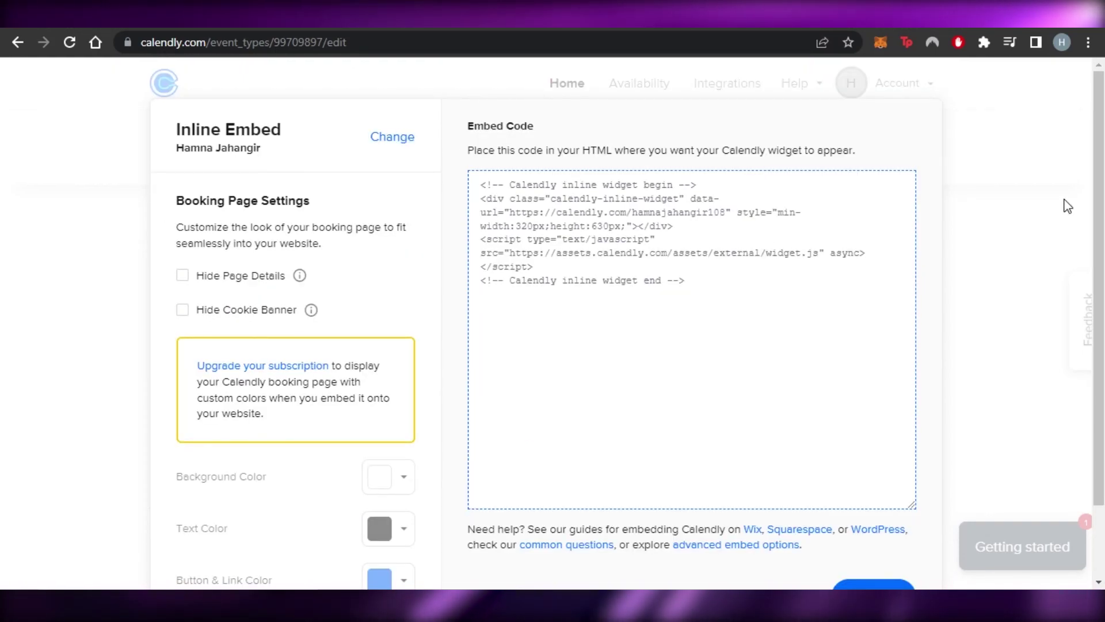
left_click_drag(698, 185, 719, 199)
scroll(803, 459, "down", 2)
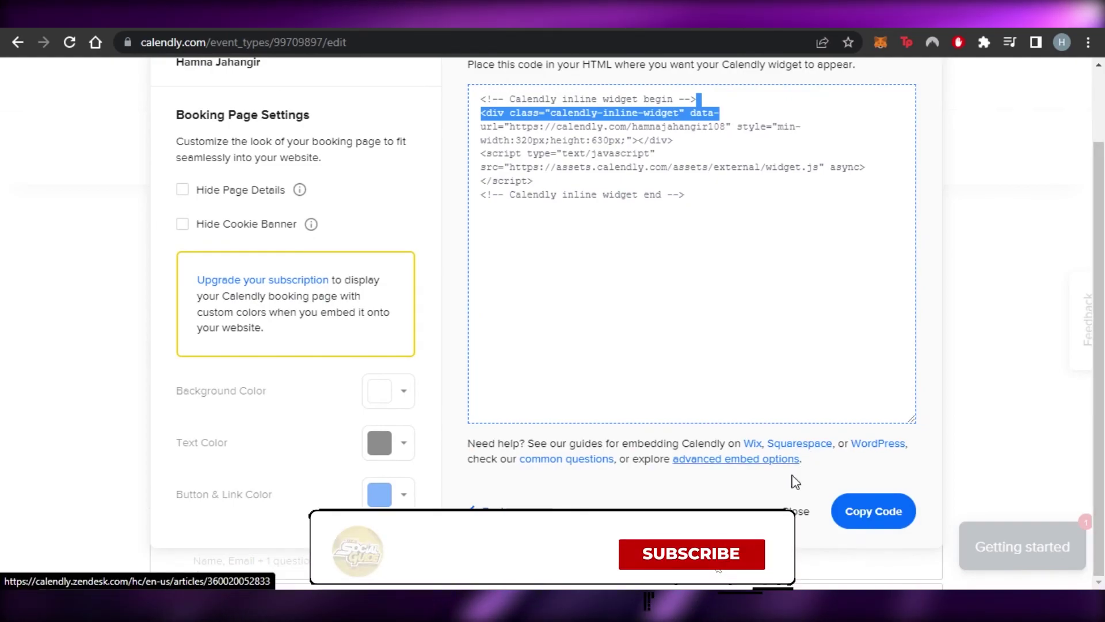
left_click(796, 511)
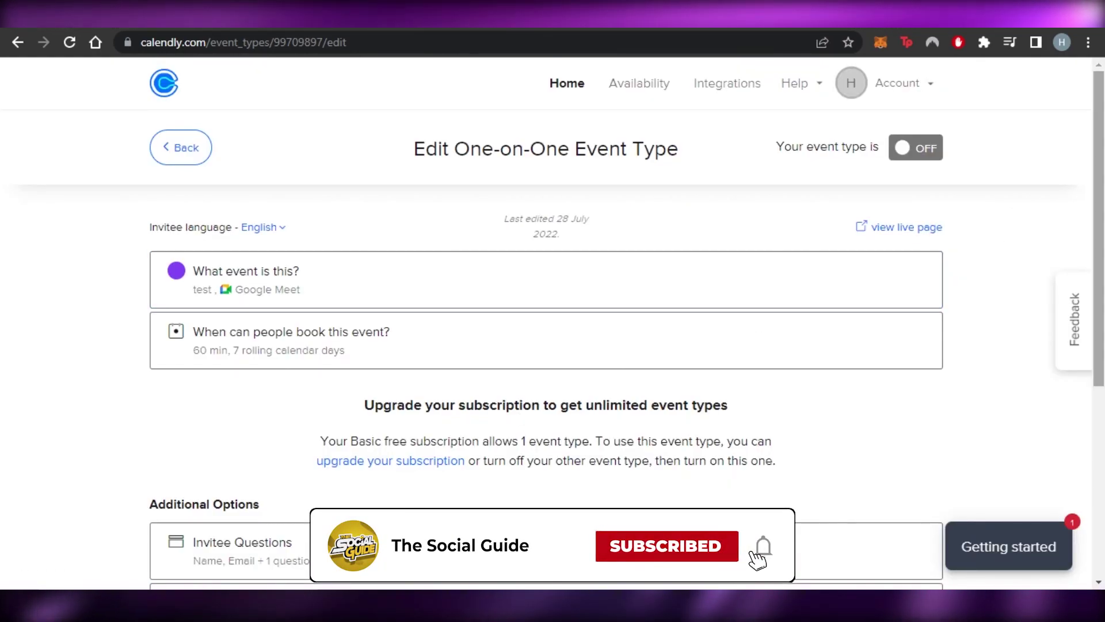
Look over the test event's settings and return to the event types overview
scroll(546, 345, "down", 5)
scroll(546, 345, "up", 5)
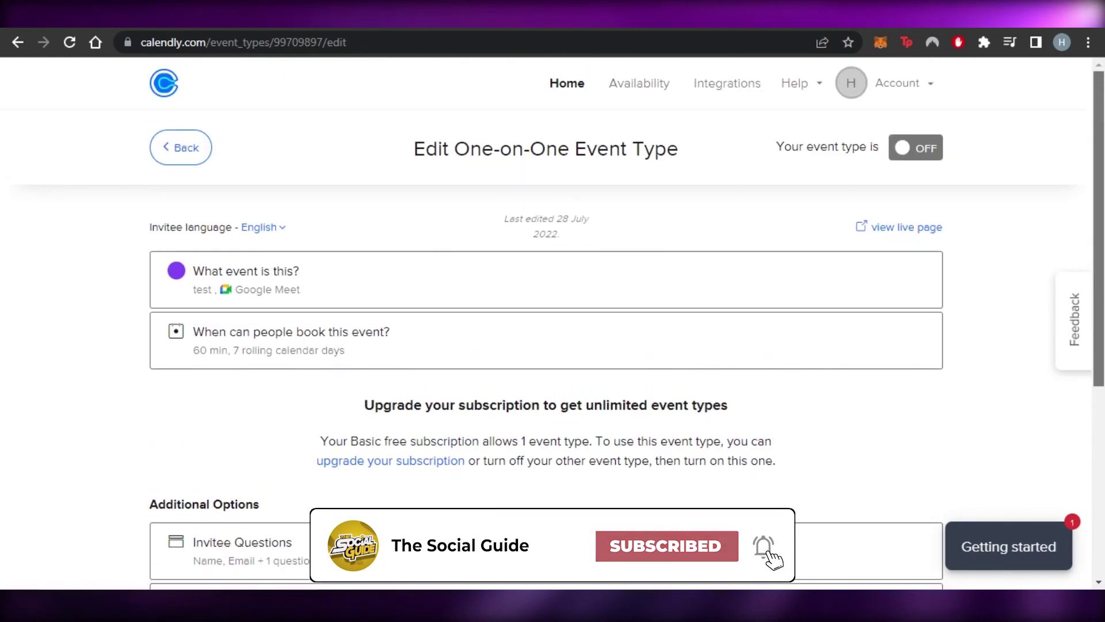
left_click(179, 151)
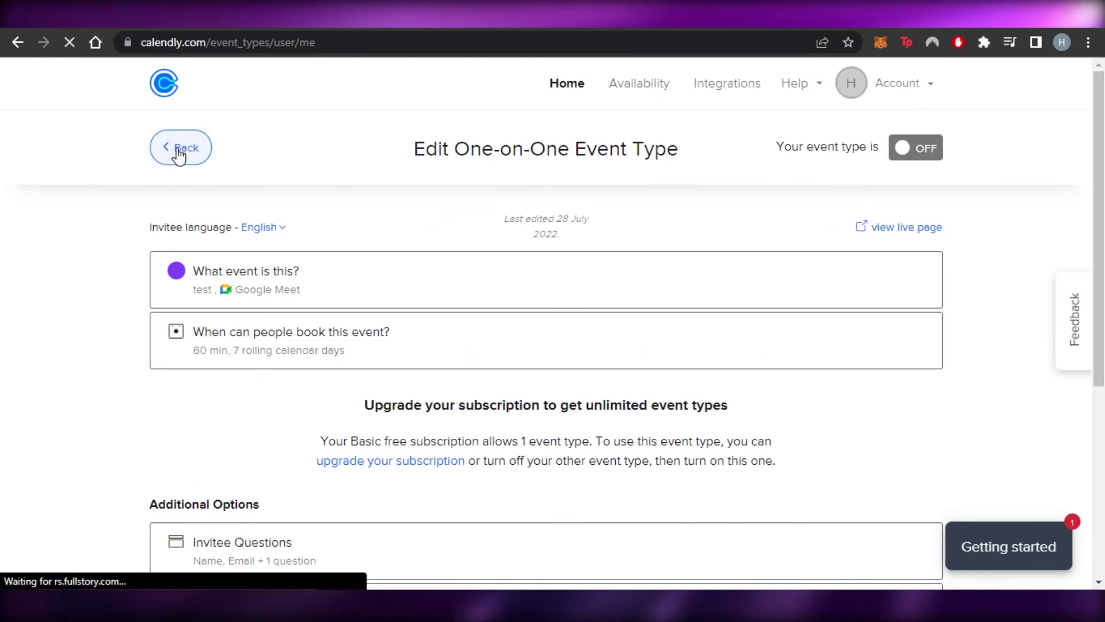